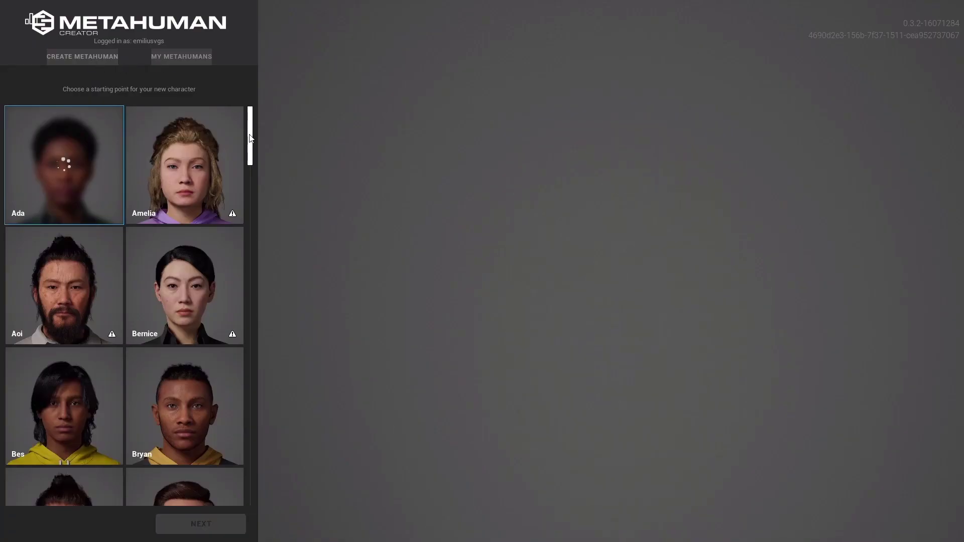
Select the Bes preset tile and load it into the character editor with Next
{"action": "scroll", "coordinate": [249, 141], "scroll_direction": "down", "scroll_amount": 3}
{"action": "scroll", "coordinate": [246, 146], "scroll_direction": "down", "scroll_amount": 5}
{"action": "scroll", "coordinate": [243, 149], "scroll_direction": "down", "scroll_amount": 3}
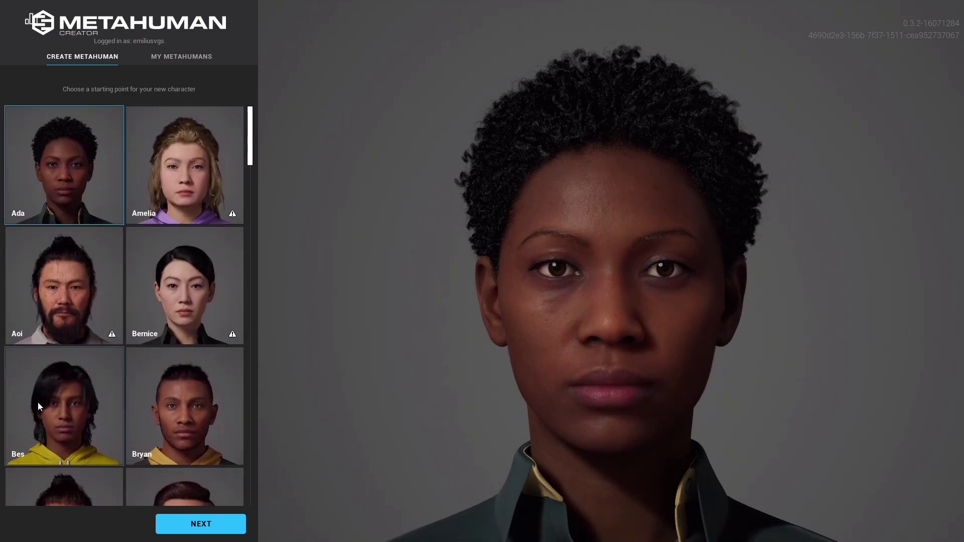
{"action": "left_click", "coordinate": [39, 406]}
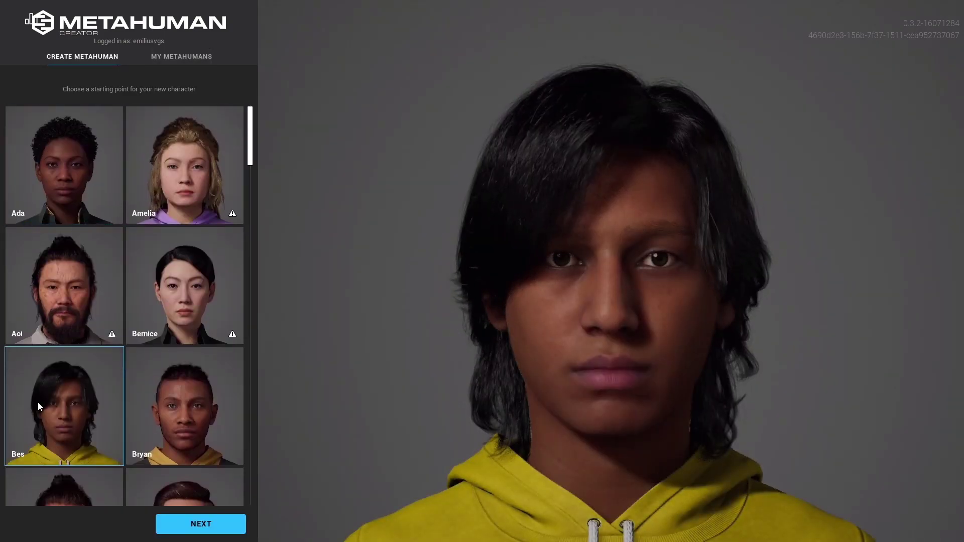
{"action": "left_click", "coordinate": [186, 525]}
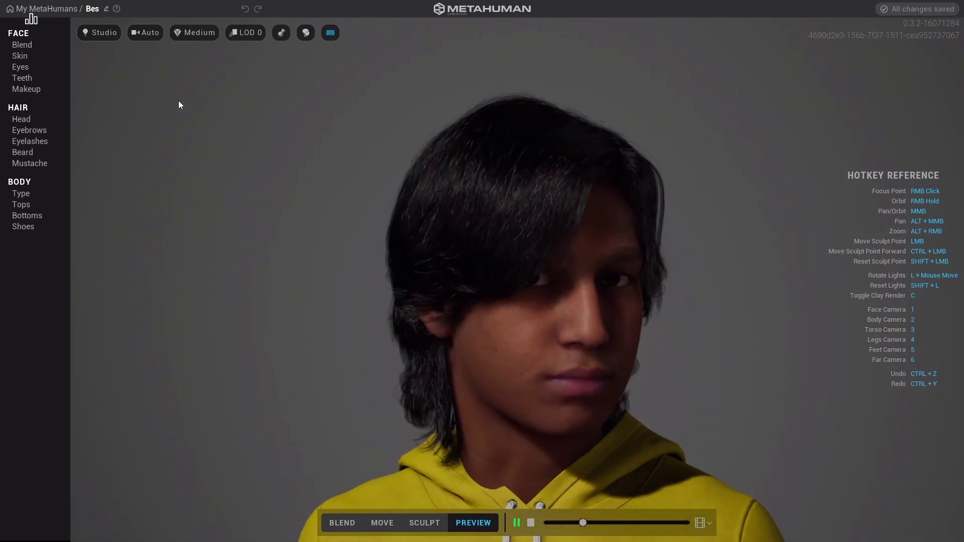
Stop the preview animation and place the reference photo beside the character
{"action": "left_click", "coordinate": [531, 523]}
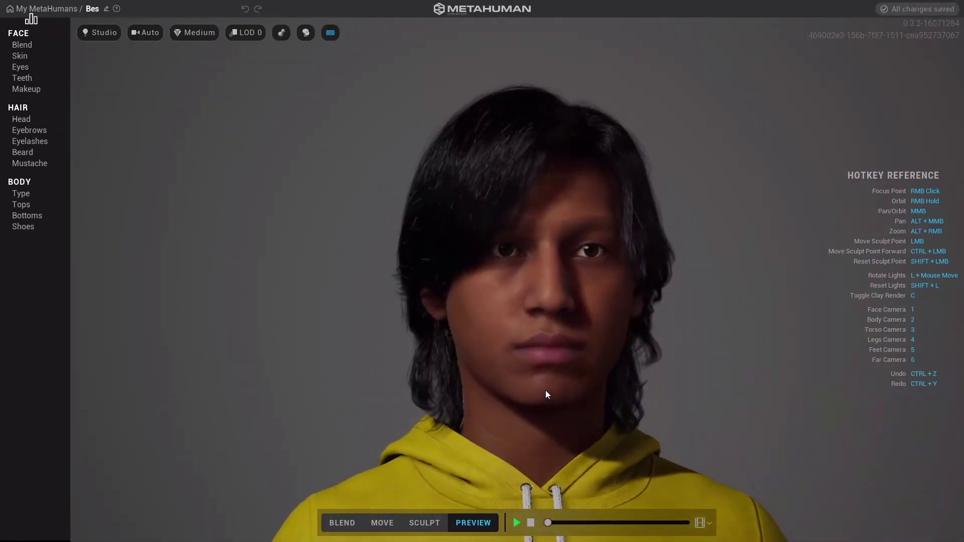
{"action": "key", "text": "alt+Tab"}
{"action": "left_click_drag", "start_coordinate": [691, 15], "coordinate": [224, 80]}
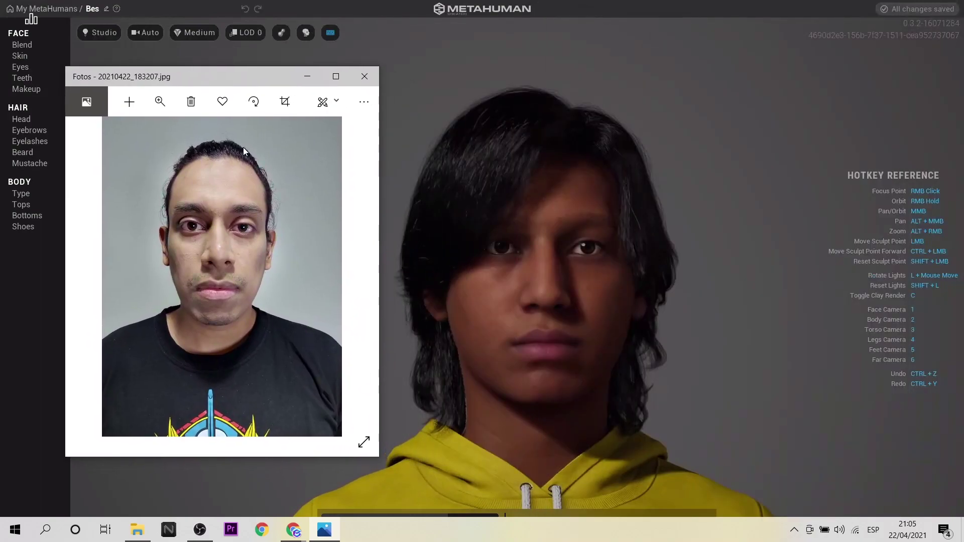
{"action": "scroll", "coordinate": [230, 219], "scroll_direction": "down", "scroll_amount": 1}
{"action": "scroll", "coordinate": [230, 219], "scroll_direction": "up", "scroll_amount": 1}
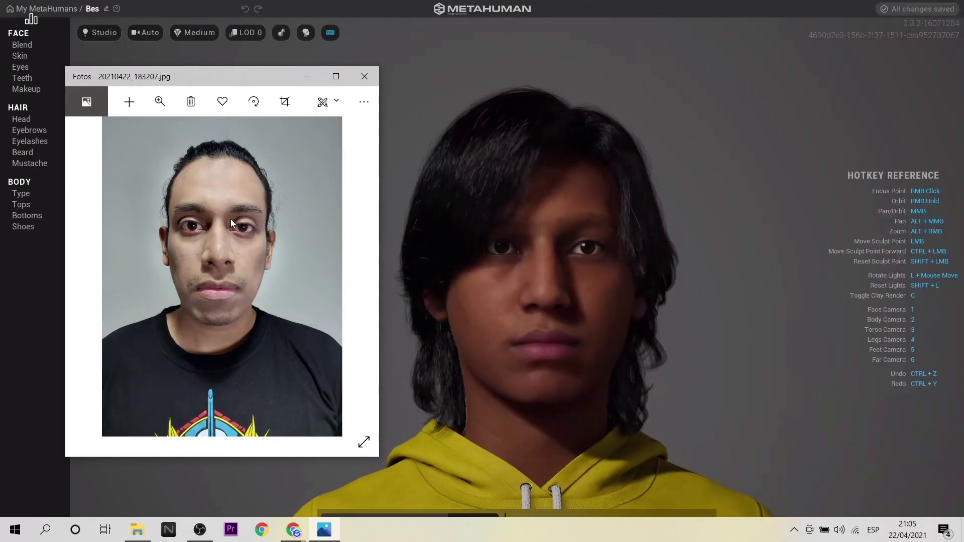
{"action": "left_click", "coordinate": [506, 208]}
Switch to Face Blend with the reference photo moved to the right side
{"action": "left_click", "coordinate": [25, 44]}
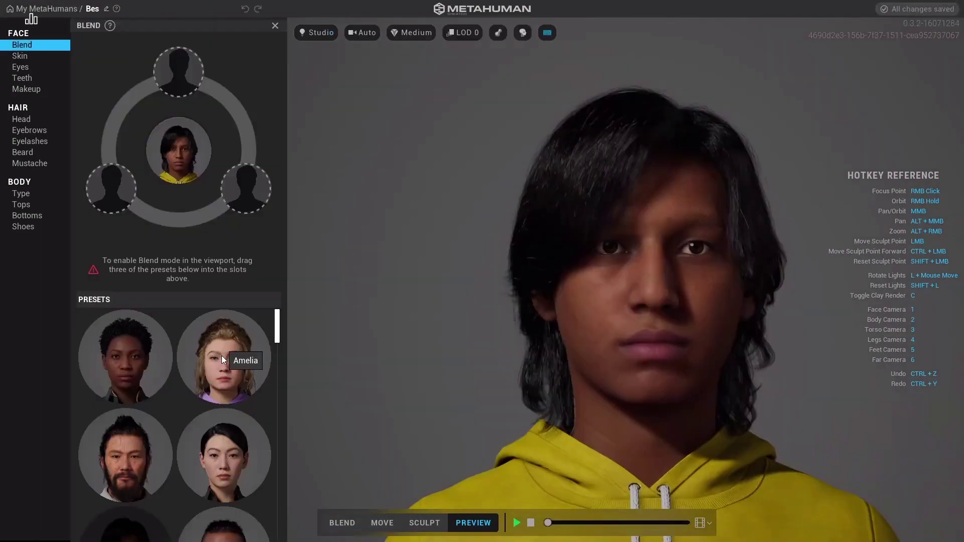
{"action": "scroll", "coordinate": [223, 355], "scroll_direction": "down", "scroll_amount": 2}
{"action": "scroll", "coordinate": [223, 356], "scroll_direction": "down", "scroll_amount": 1}
{"action": "key", "text": "alt+Tab"}
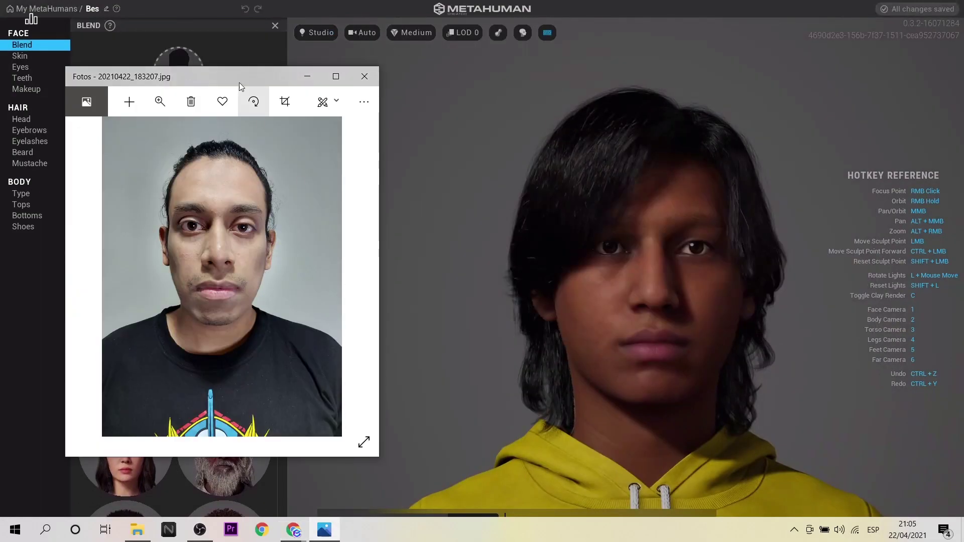
{"action": "mouse_move", "coordinate": [239, 83]}
{"action": "left_mouse_down"}
{"action": "mouse_move", "coordinate": [501, 87]}
{"action": "mouse_move", "coordinate": [801, 73]}
{"action": "mouse_move", "coordinate": [774, 76]}
{"action": "mouse_move", "coordinate": [809, 41]}
{"action": "left_mouse_up"}
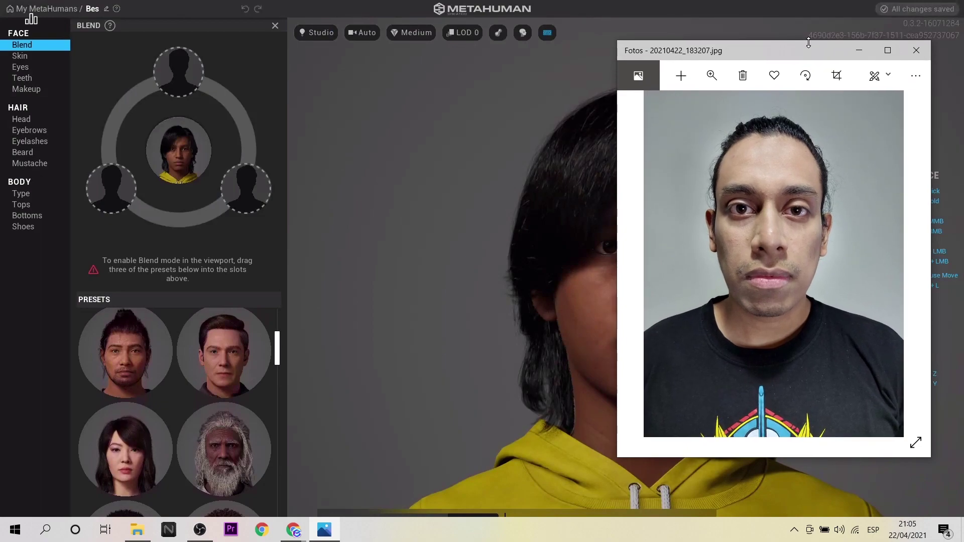
Drag three dark-skinned presets into the left, right and top blend slots
{"action": "scroll", "coordinate": [213, 381], "scroll_direction": "down", "scroll_amount": 2}
{"action": "scroll", "coordinate": [213, 380], "scroll_direction": "down", "scroll_amount": 2}
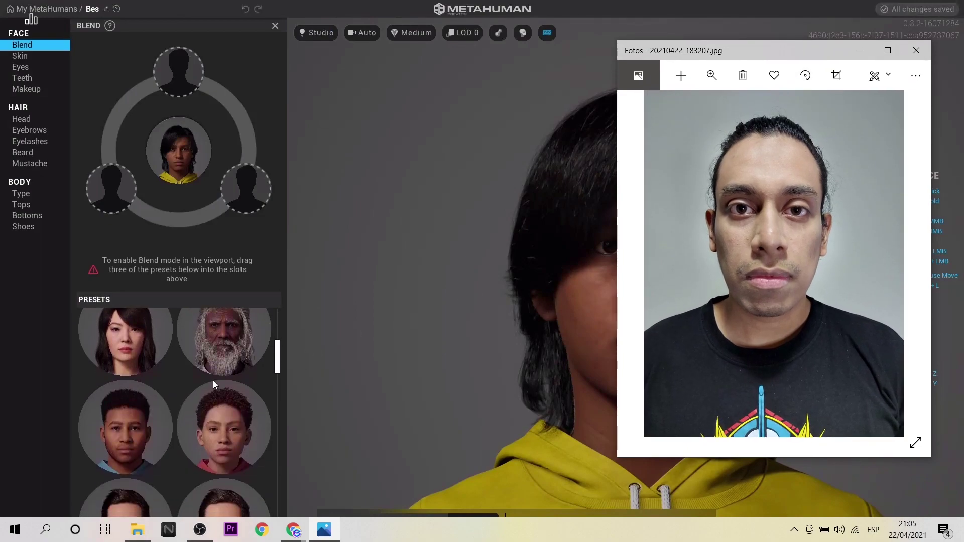
{"action": "mouse_move", "coordinate": [125, 422]}
{"action": "left_mouse_down"}
{"action": "mouse_move", "coordinate": [94, 231]}
{"action": "mouse_move", "coordinate": [114, 177]}
{"action": "left_mouse_up"}
{"action": "scroll", "coordinate": [184, 406], "scroll_direction": "down", "scroll_amount": 3}
{"action": "scroll", "coordinate": [222, 405], "scroll_direction": "down", "scroll_amount": 2}
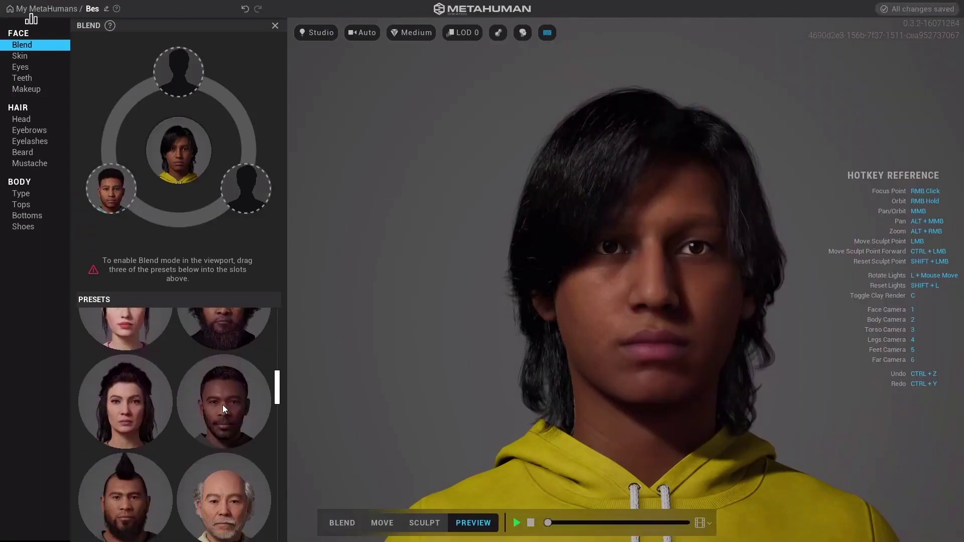
{"action": "left_click_drag", "start_coordinate": [222, 405], "coordinate": [243, 167]}
{"action": "scroll", "coordinate": [196, 392], "scroll_direction": "down", "scroll_amount": 2}
{"action": "left_click_drag", "start_coordinate": [216, 364], "coordinate": [178, 71]}
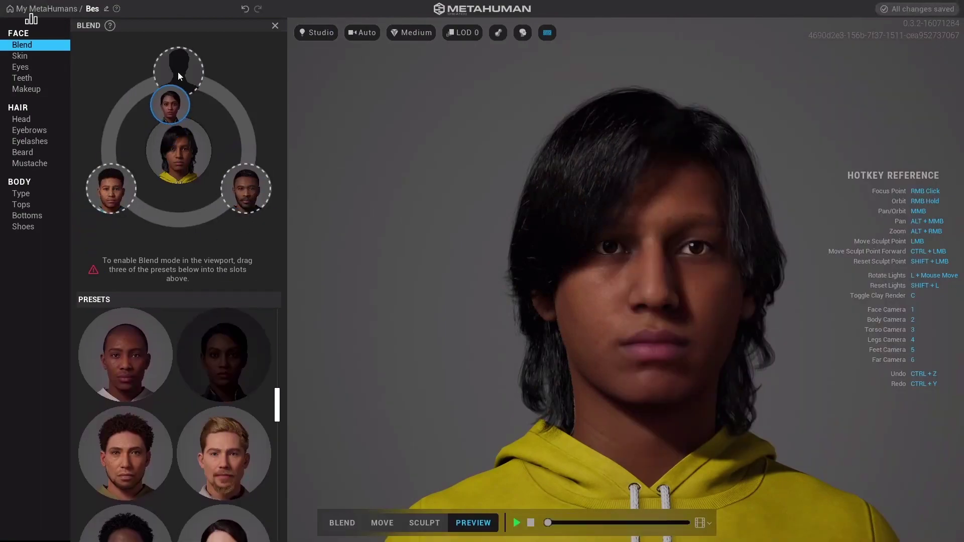
Reposition and zoom the reference photo, then move it out of the way
{"action": "key", "text": "alt+Tab"}
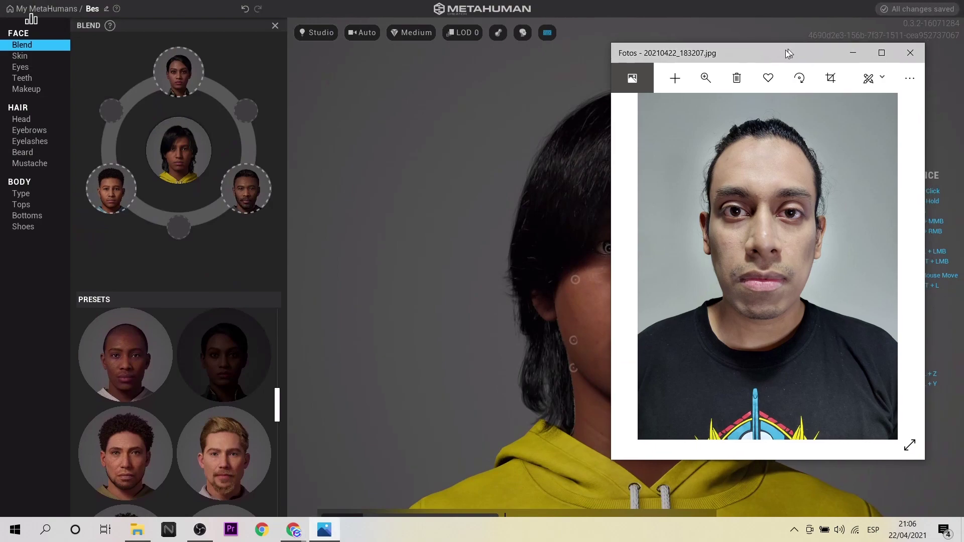
{"action": "left_click_drag", "start_coordinate": [785, 49], "coordinate": [419, 63]}
{"action": "scroll", "coordinate": [704, 259], "scroll_direction": "up", "scroll_amount": 2}
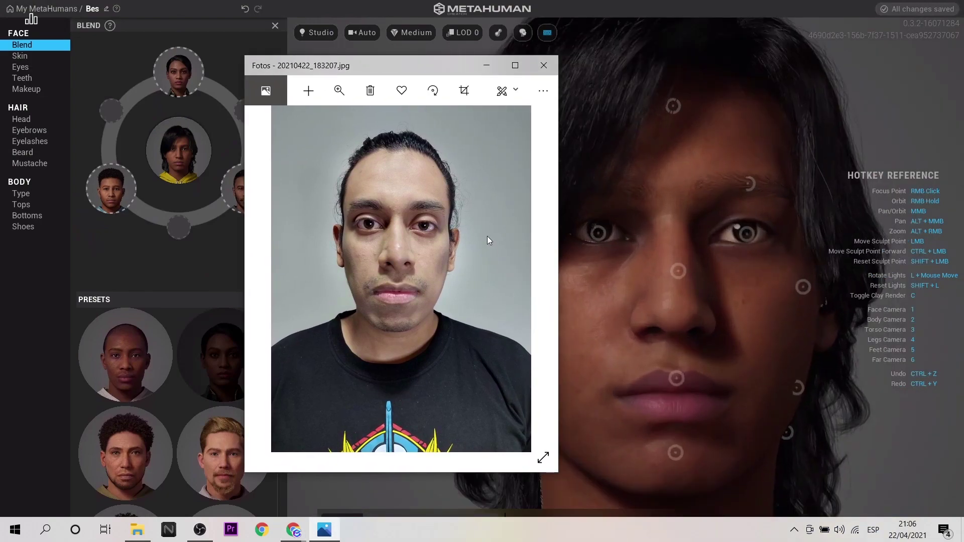
{"action": "left_click", "coordinate": [339, 90]}
{"action": "scroll", "coordinate": [288, 125], "scroll_direction": "up", "scroll_amount": 3}
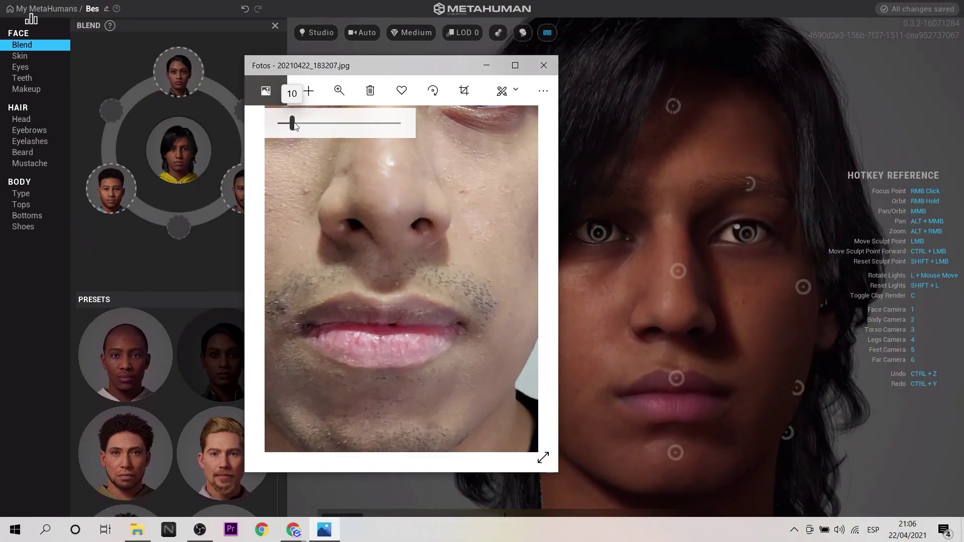
{"action": "scroll", "coordinate": [419, 225], "scroll_direction": "down", "scroll_amount": 3}
{"action": "scroll", "coordinate": [372, 385], "scroll_direction": "up", "scroll_amount": 2}
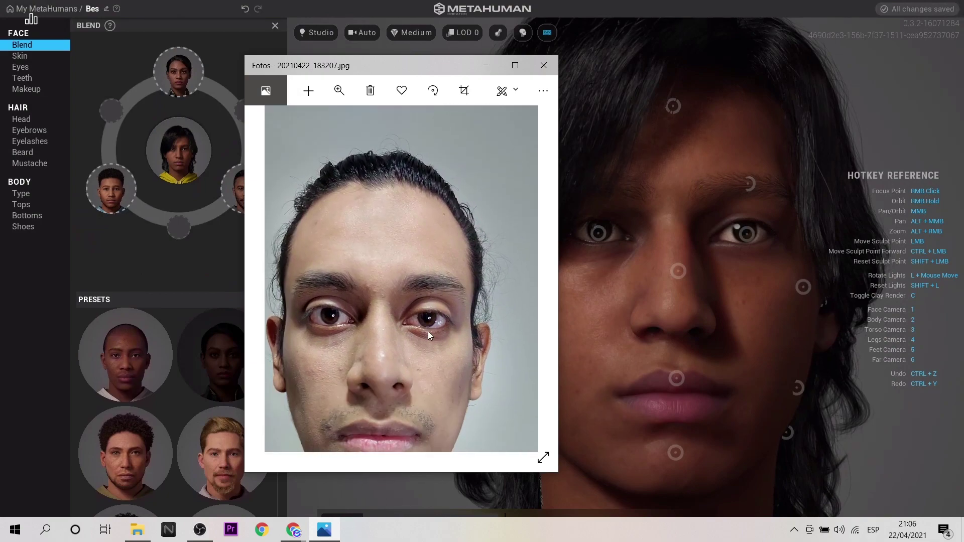
{"action": "left_click_drag", "start_coordinate": [455, 63], "coordinate": [402, 63]}
Blend the nose and mouth regions toward the presets, checking against the reference photo
{"action": "left_click", "coordinate": [578, 211]}
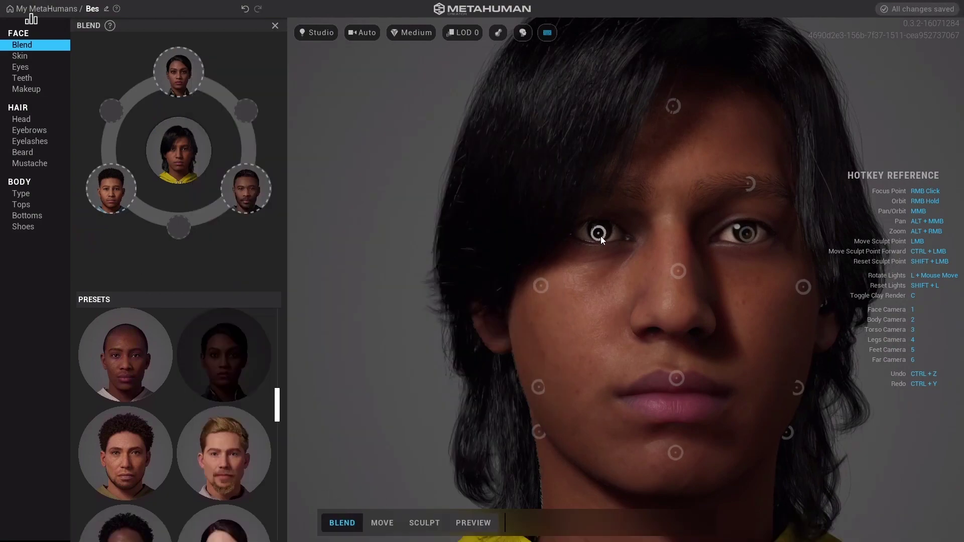
{"action": "key", "text": "alt+Tab"}
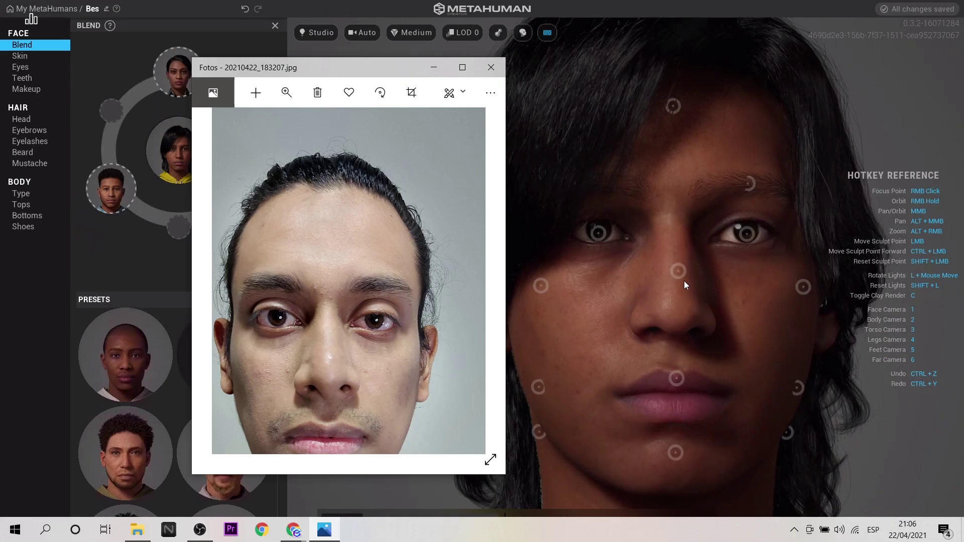
{"action": "left_click", "coordinate": [684, 285]}
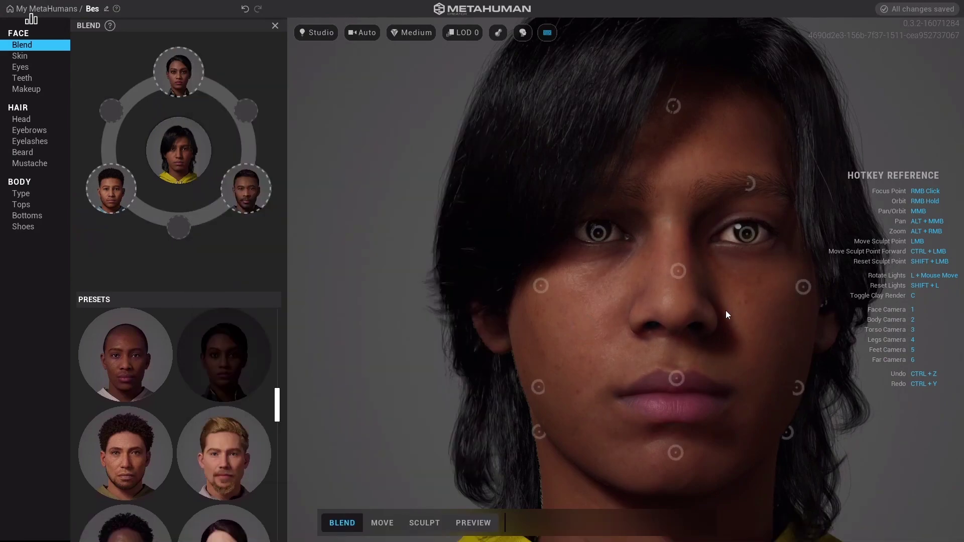
{"action": "mouse_move", "coordinate": [680, 272]}
{"action": "left_mouse_down"}
{"action": "mouse_move", "coordinate": [680, 284]}
{"action": "mouse_move", "coordinate": [691, 230]}
{"action": "mouse_move", "coordinate": [697, 293]}
{"action": "left_mouse_up"}
{"action": "key", "text": "alt+Tab"}
{"action": "scroll", "coordinate": [382, 340], "scroll_direction": "up", "scroll_amount": 1}
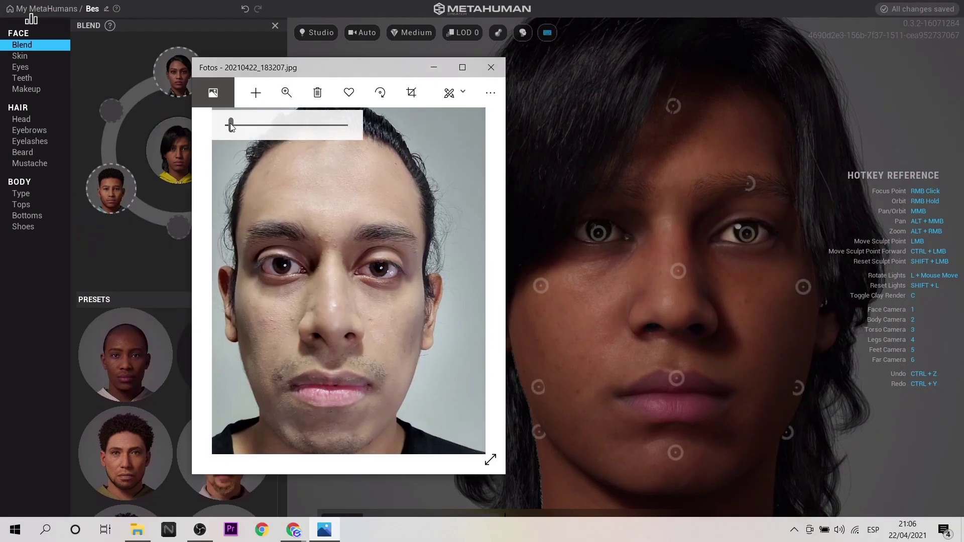
{"action": "left_click", "coordinate": [678, 378]}
{"action": "mouse_move", "coordinate": [677, 378]}
{"action": "left_mouse_down"}
{"action": "mouse_move", "coordinate": [704, 367]}
{"action": "mouse_move", "coordinate": [688, 386]}
{"action": "left_mouse_up"}
Blend the right cheek, jaw and forehead toward the presets, then bring up Skin settings
{"action": "scroll", "coordinate": [645, 342], "scroll_direction": "down", "scroll_amount": 2}
{"action": "key", "text": "alt+Tab"}
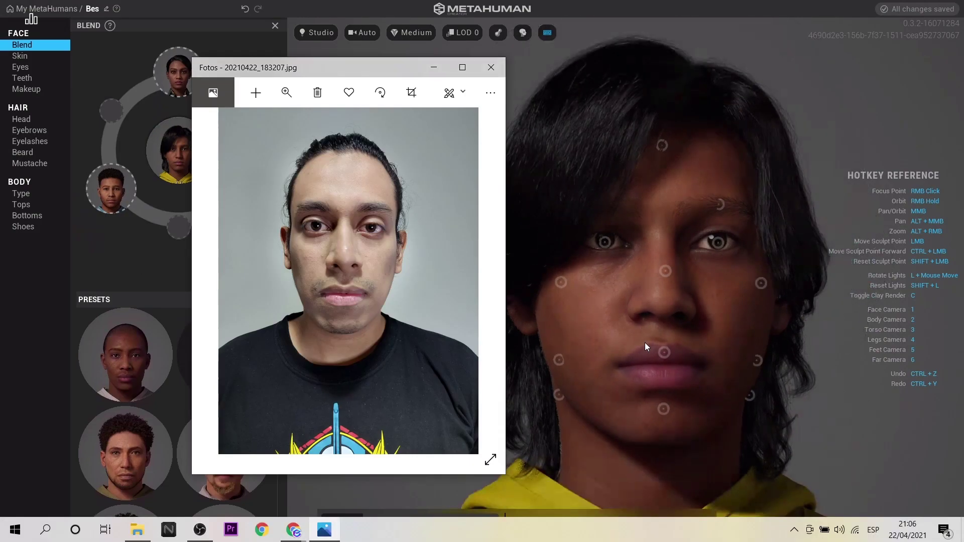
{"action": "key", "text": "alt+Tab"}
{"action": "left_click_drag", "start_coordinate": [761, 283], "coordinate": [753, 282]}
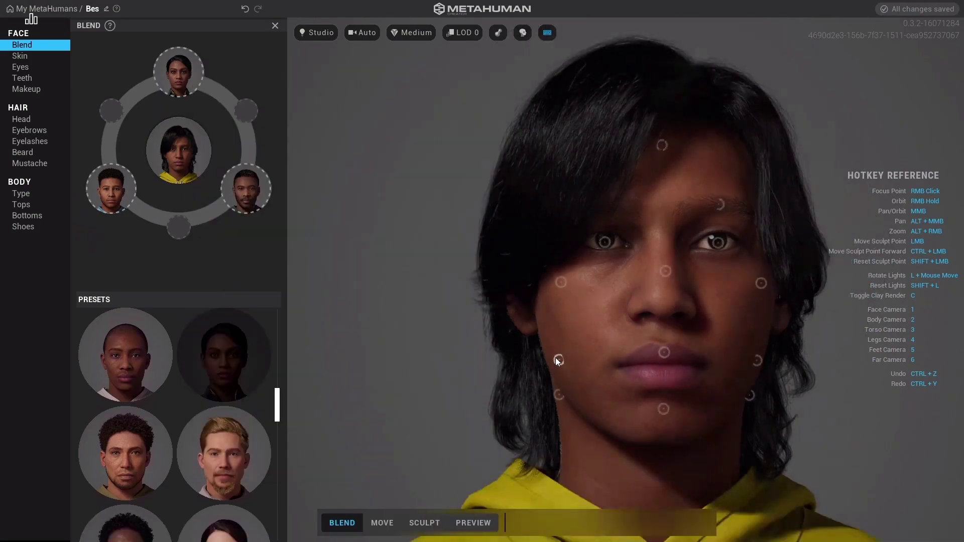
{"action": "mouse_move", "coordinate": [603, 391]}
{"action": "left_mouse_down"}
{"action": "mouse_move", "coordinate": [624, 476]}
{"action": "mouse_move", "coordinate": [556, 303]}
{"action": "mouse_move", "coordinate": [519, 282]}
{"action": "left_mouse_up"}
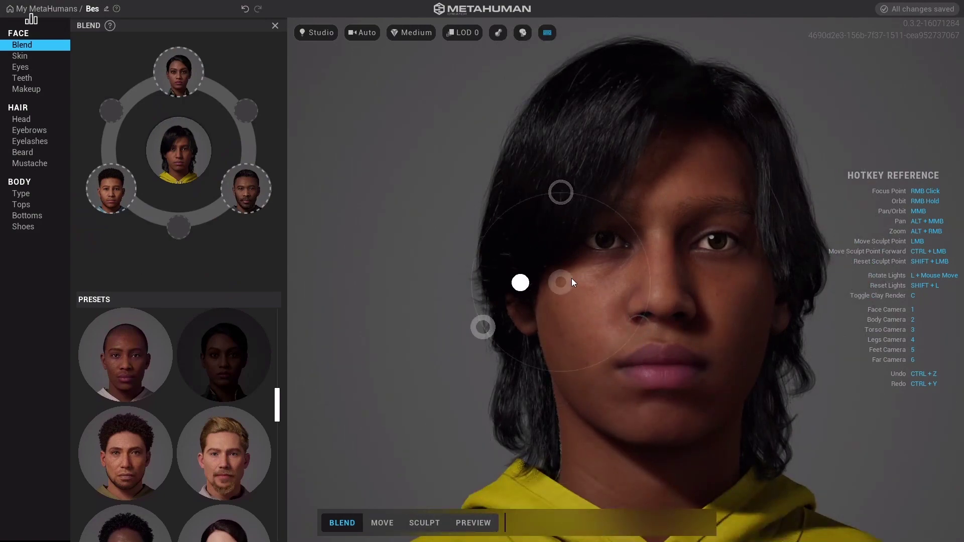
{"action": "left_click_drag", "start_coordinate": [662, 145], "coordinate": [661, 92]}
{"action": "left_click", "coordinate": [20, 56]}
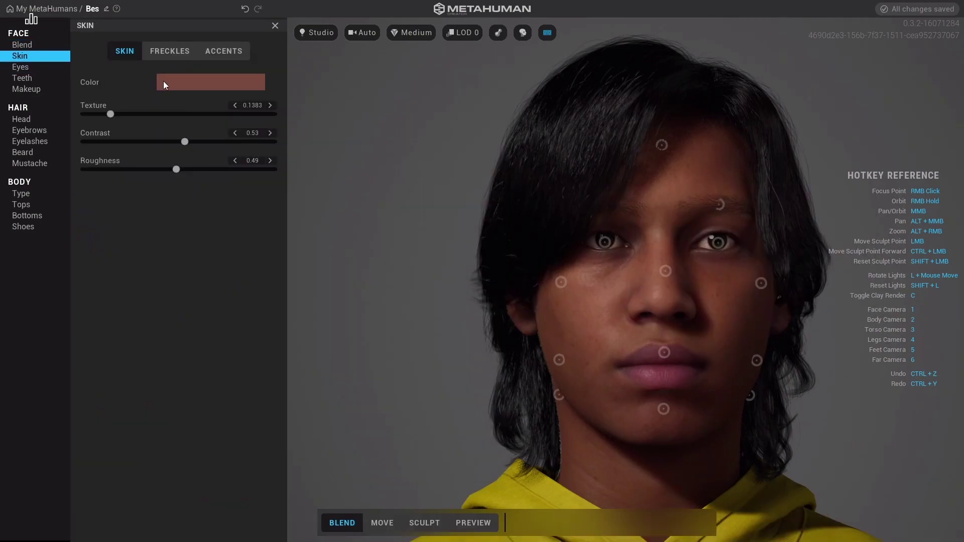
Shift the skin colour to U 0.74, V 0.55 and lower skin contrast to 0.23
{"action": "left_click", "coordinate": [164, 81]}
{"action": "left_click_drag", "start_coordinate": [308, 144], "coordinate": [293, 140]}
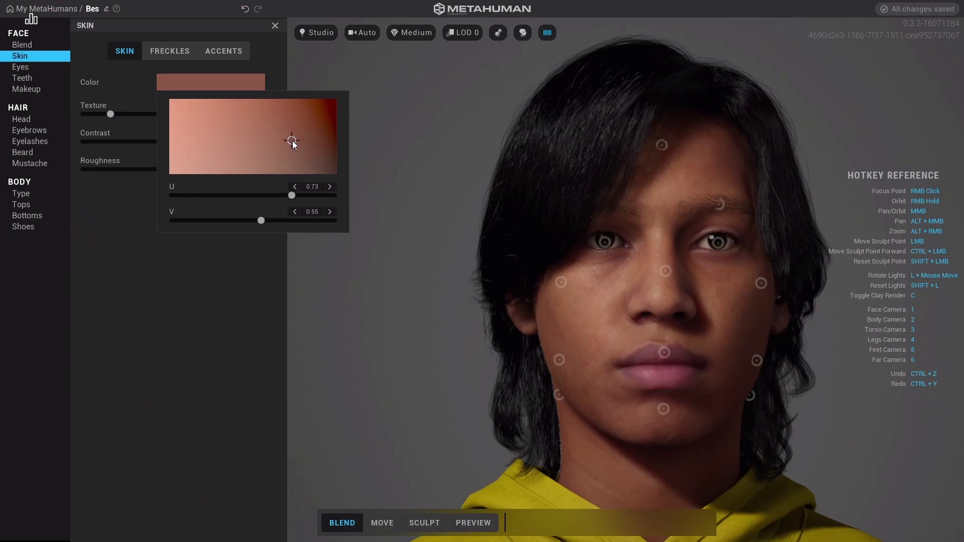
{"action": "left_click", "coordinate": [179, 264]}
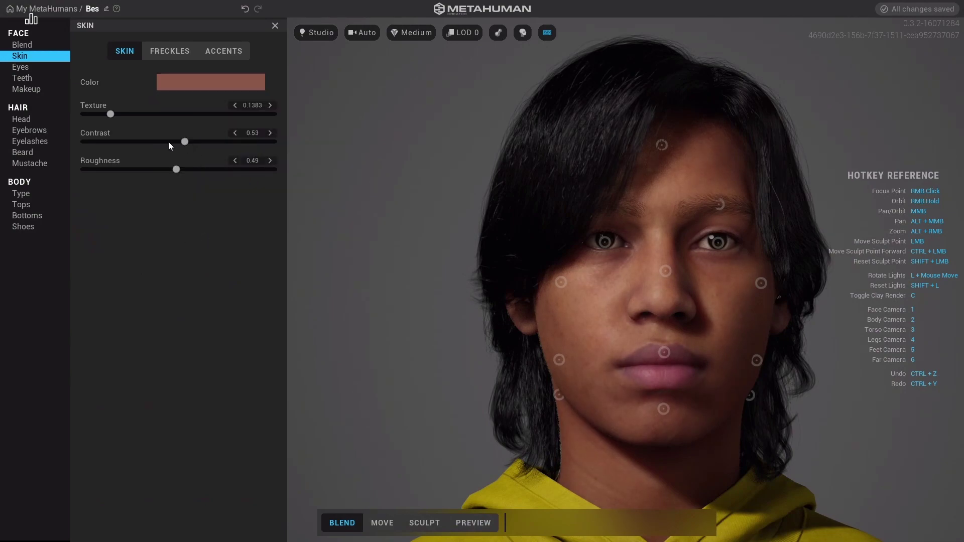
{"action": "left_click_drag", "start_coordinate": [168, 143], "coordinate": [128, 144]}
Switch to skin Accents and select the under-eye region
{"action": "left_click", "coordinate": [208, 52]}
{"action": "key", "text": "alt+Tab"}
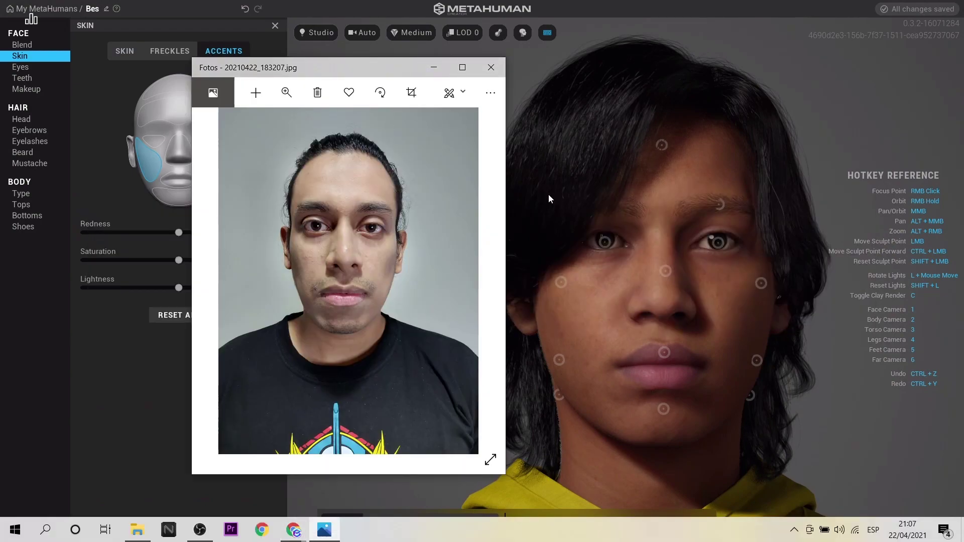
{"action": "left_click", "coordinate": [154, 142]}
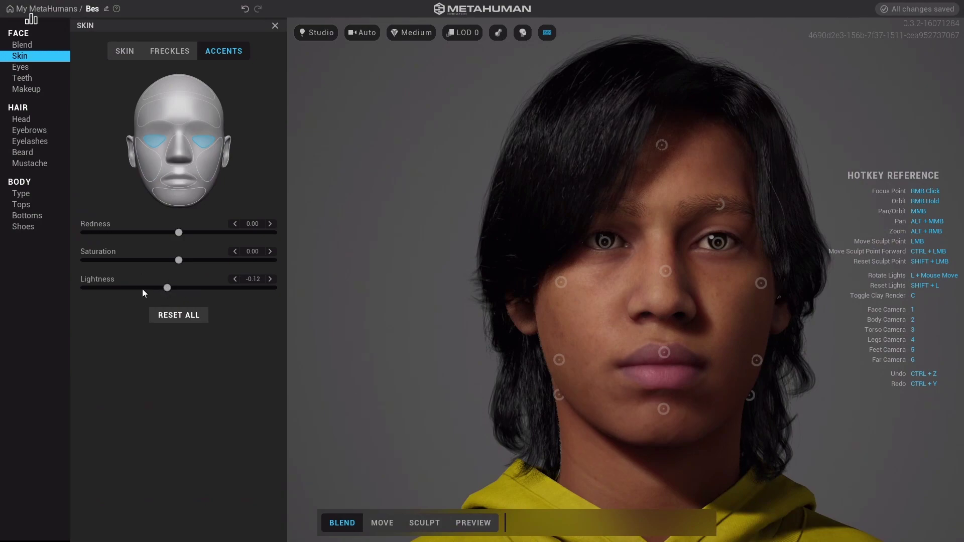
Apply eye Preset 002 and zoom the reference photo in on the eyes
{"action": "left_click", "coordinate": [23, 67]}
{"action": "key", "text": "alt+Tab"}
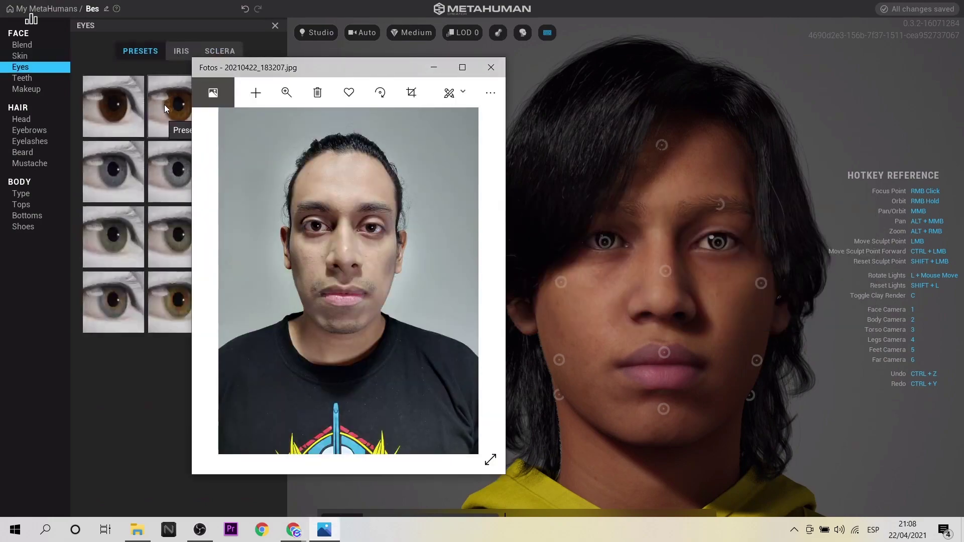
{"action": "left_click", "coordinate": [164, 105]}
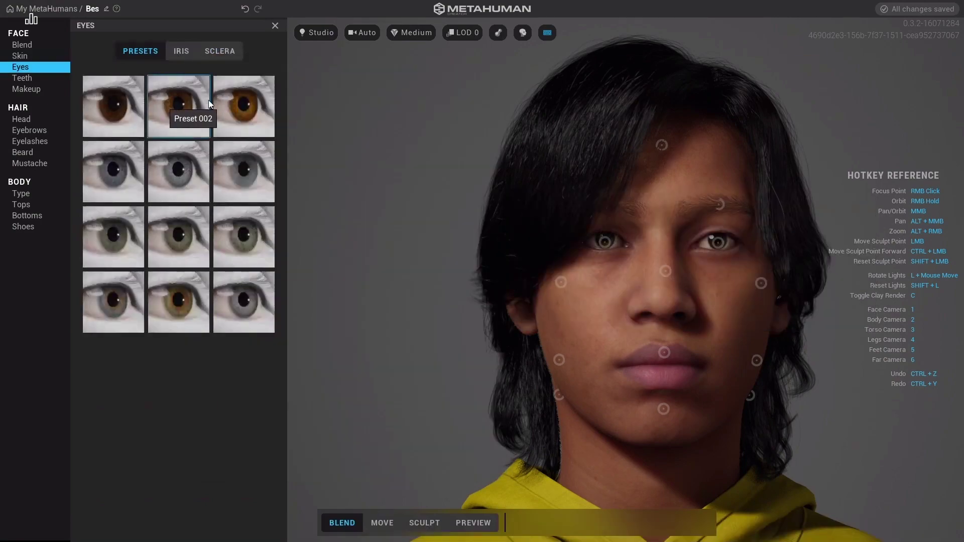
{"action": "key", "text": "alt+Tab"}
{"action": "left_click", "coordinate": [287, 92]}
{"action": "left_click_drag", "start_coordinate": [232, 130], "coordinate": [267, 125]}
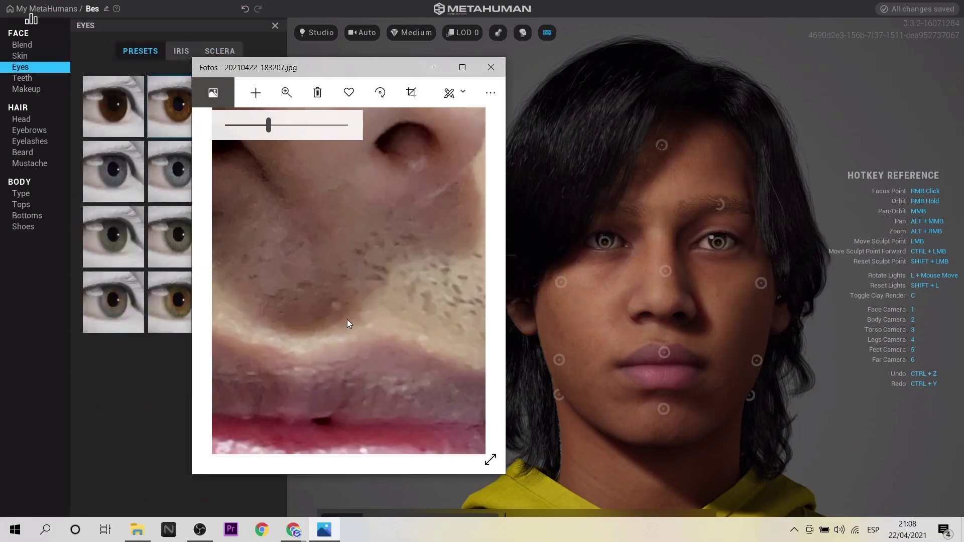
{"action": "left_click_drag", "start_coordinate": [348, 319], "coordinate": [453, 294]}
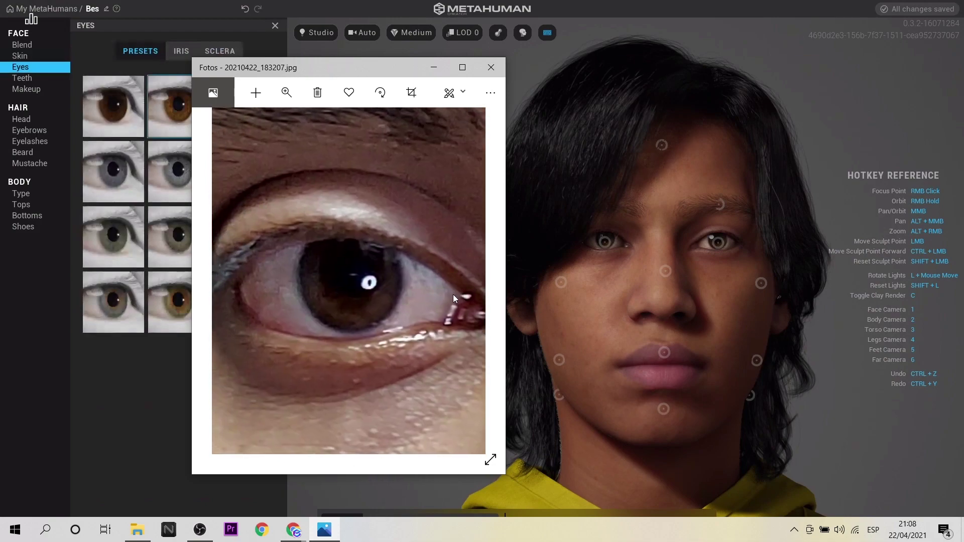
Choose the second iris pattern in the Iris settings
{"action": "left_click", "coordinate": [683, 262]}
{"action": "scroll", "coordinate": [683, 262], "scroll_direction": "up", "scroll_amount": 2}
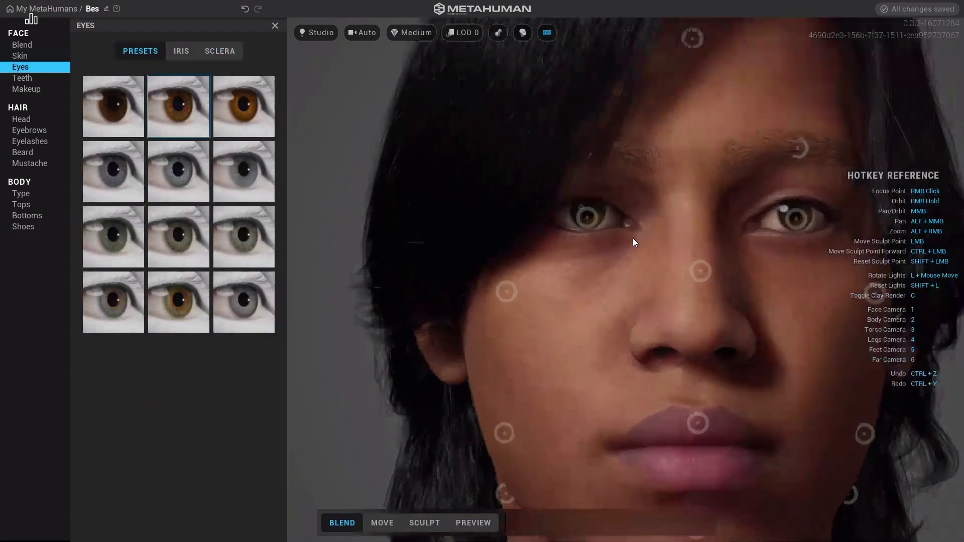
{"action": "scroll", "coordinate": [633, 238], "scroll_direction": "up", "scroll_amount": 2}
{"action": "scroll", "coordinate": [630, 188], "scroll_direction": "up", "scroll_amount": 2}
{"action": "scroll", "coordinate": [611, 345], "scroll_direction": "up", "scroll_amount": 2}
{"action": "key", "text": "alt+Tab"}
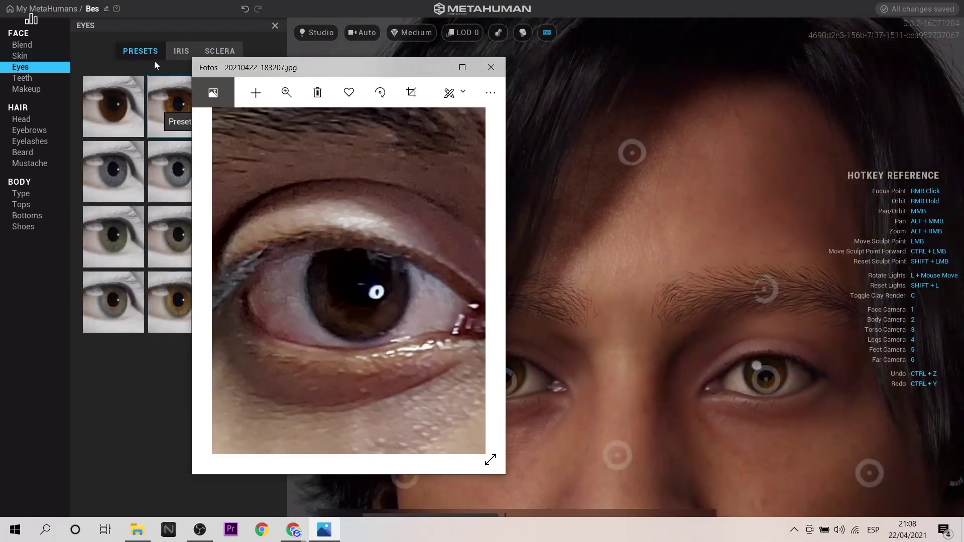
{"action": "left_click", "coordinate": [169, 51]}
{"action": "key", "text": "alt+Tab"}
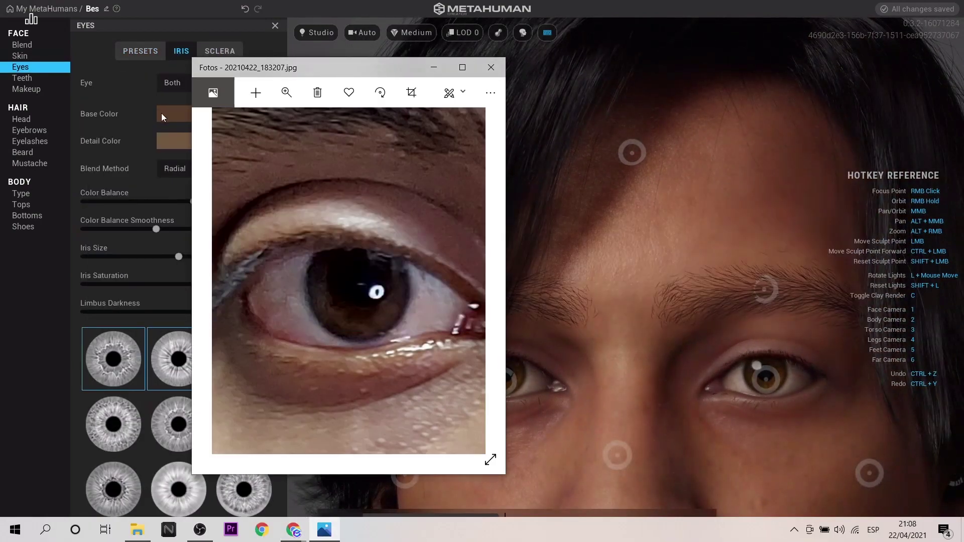
{"action": "left_click", "coordinate": [170, 365]}
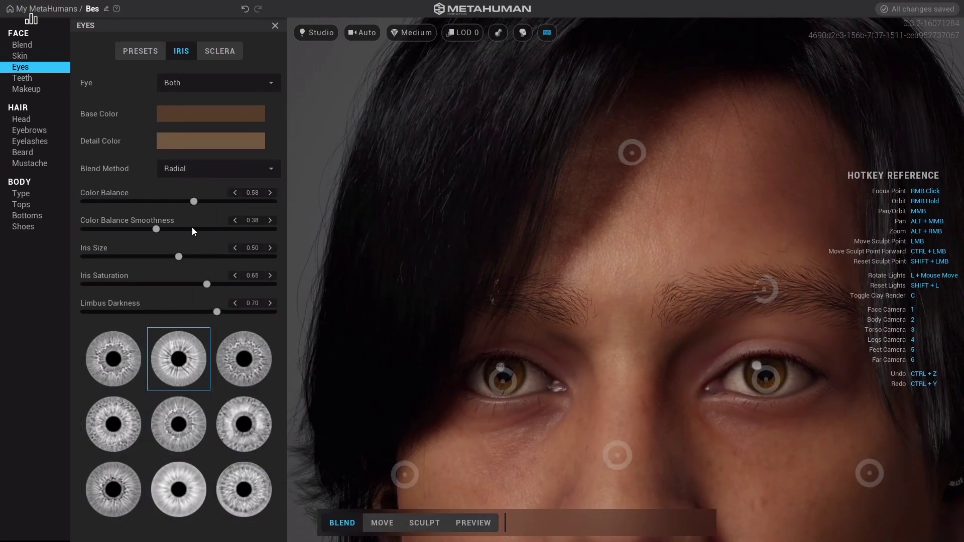
Try the Structural iris blend method, revert to Radial, and adjust the iris detail colour
{"action": "left_click", "coordinate": [191, 169]}
{"action": "left_click", "coordinate": [195, 190]}
{"action": "left_click", "coordinate": [185, 170]}
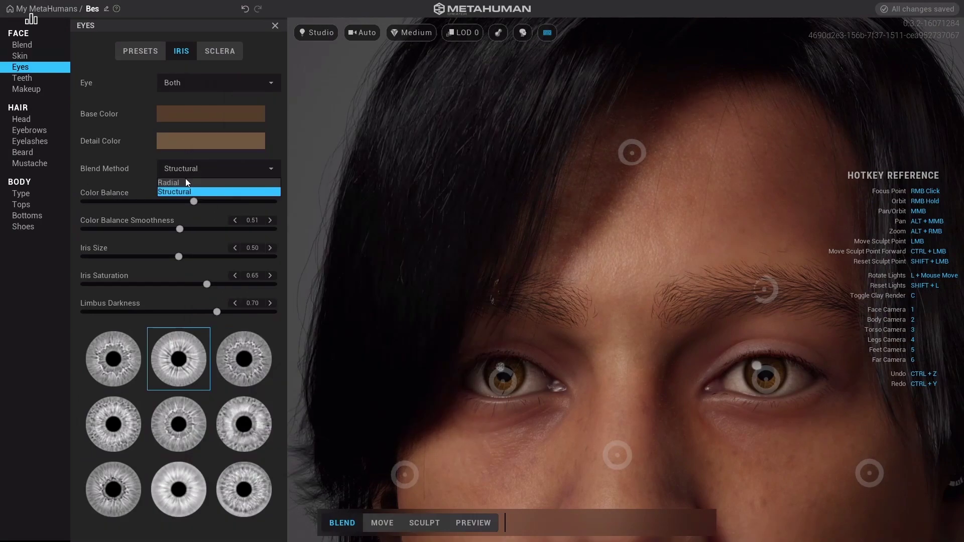
{"action": "left_click", "coordinate": [186, 142]}
{"action": "left_click_drag", "start_coordinate": [294, 185], "coordinate": [296, 162]}
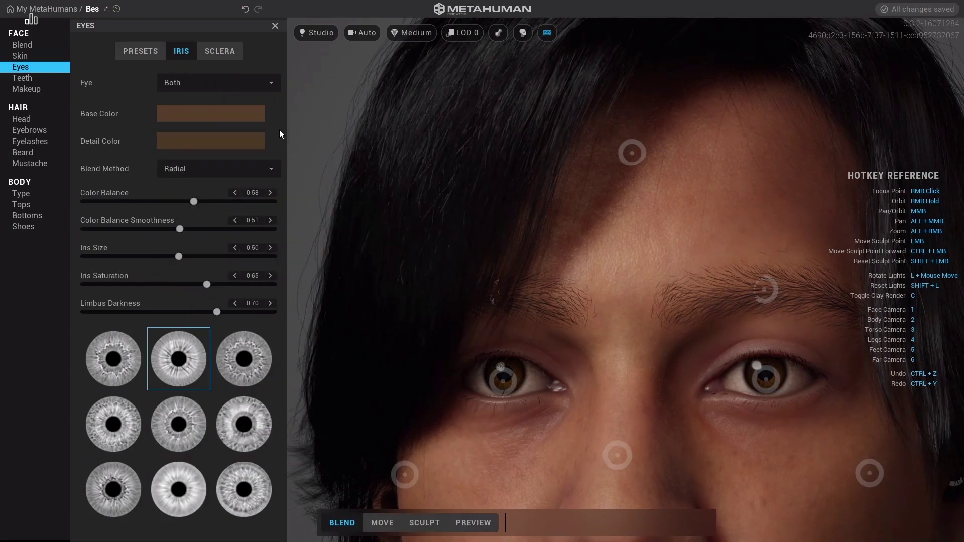
{"action": "left_click", "coordinate": [211, 141]}
{"action": "left_click", "coordinate": [303, 201]}
Adjust the sclera tint and sliders, bringing Vascularity to 0.72
{"action": "left_click", "coordinate": [220, 51]}
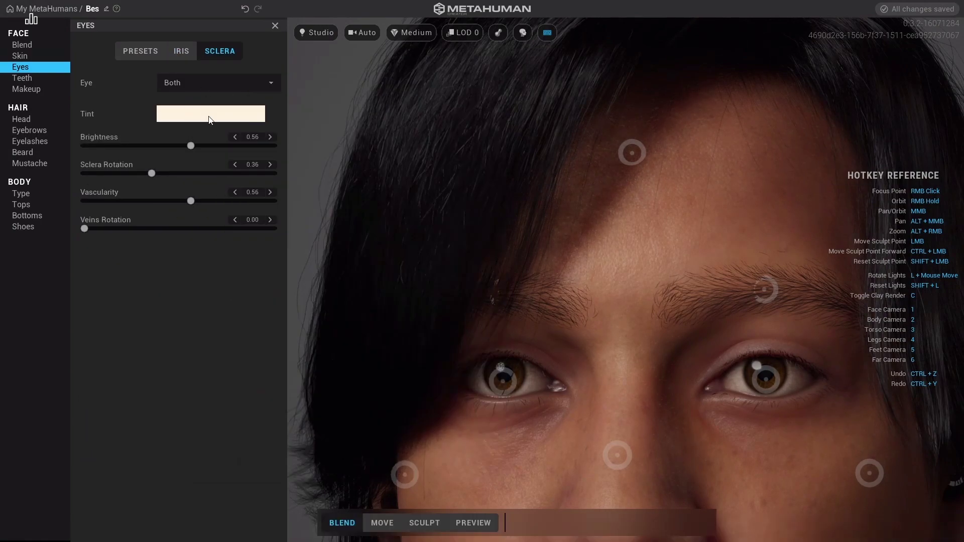
{"action": "left_click", "coordinate": [211, 113]}
{"action": "left_click", "coordinate": [314, 203]}
{"action": "left_click", "coordinate": [175, 228]}
{"action": "left_click_drag", "start_coordinate": [175, 228], "coordinate": [122, 228]}
{"action": "left_click", "coordinate": [168, 146]}
Show Teeth settings with the front reference photo fitted and moved aside
{"action": "left_click", "coordinate": [22, 78]}
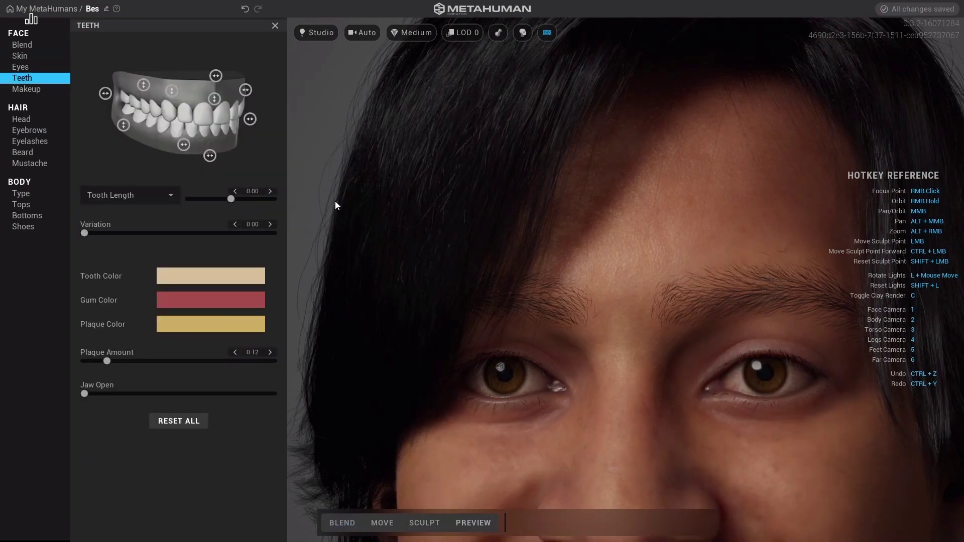
{"action": "key", "text": "alt+Tab"}
{"action": "left_click", "coordinate": [286, 92]}
{"action": "left_click_drag", "start_coordinate": [254, 124], "coordinate": [218, 132]}
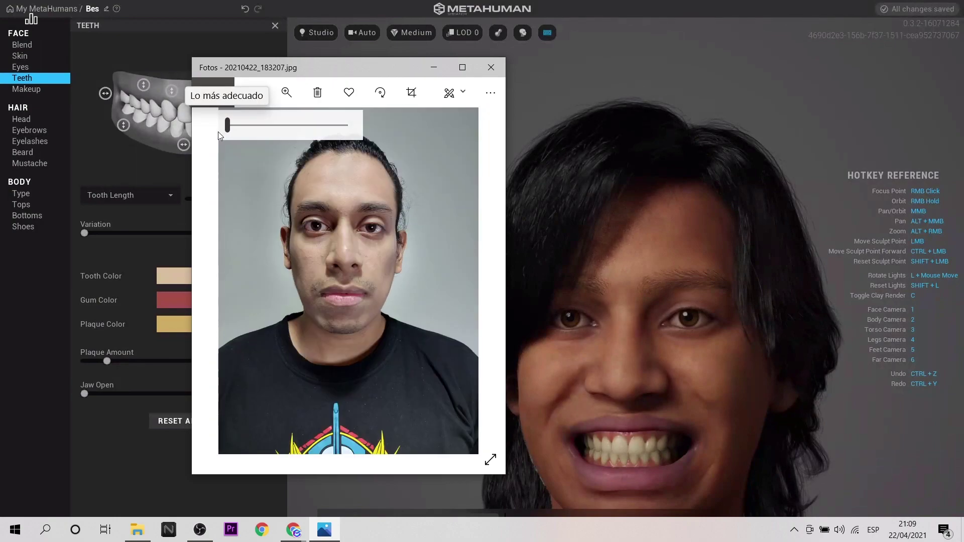
{"action": "mouse_move", "coordinate": [395, 68]}
{"action": "left_mouse_down"}
{"action": "mouse_move", "coordinate": [550, 38]}
{"action": "mouse_move", "coordinate": [507, 34]}
{"action": "left_mouse_up"}
{"action": "left_click", "coordinate": [250, 92]}
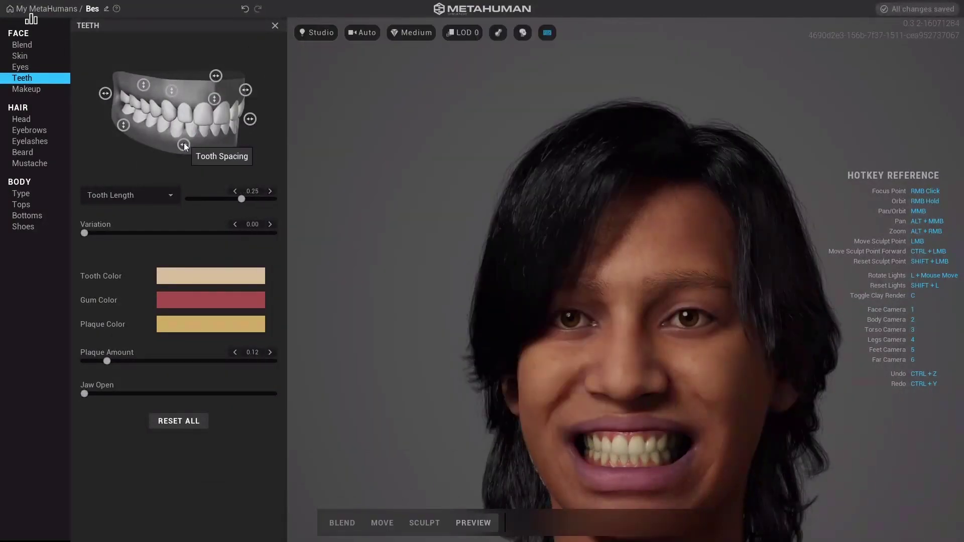
Set Polycanine to 0.20, Variation to 0.24 and lower Plaque Amount to 0.09
{"action": "left_click", "coordinate": [172, 90]}
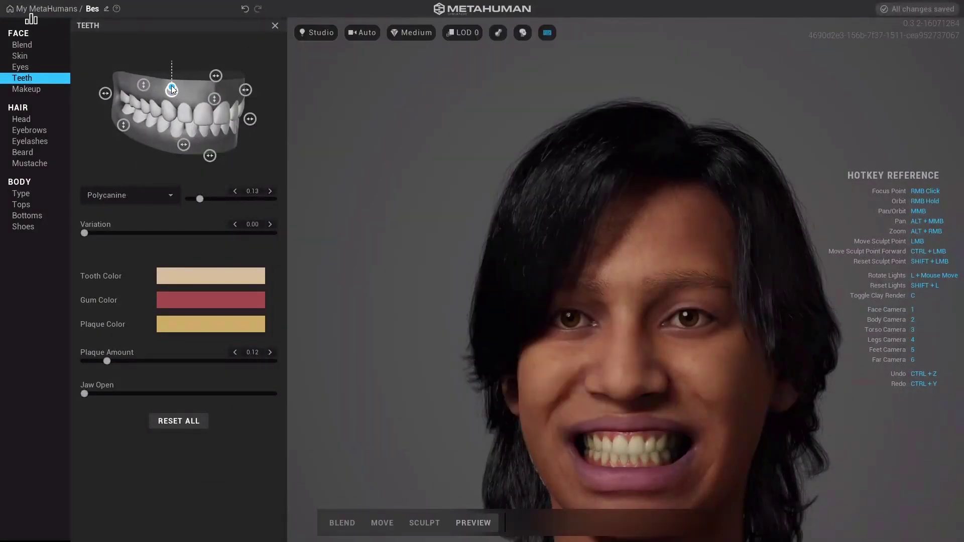
{"action": "left_click", "coordinate": [131, 232]}
{"action": "left_click", "coordinate": [216, 276]}
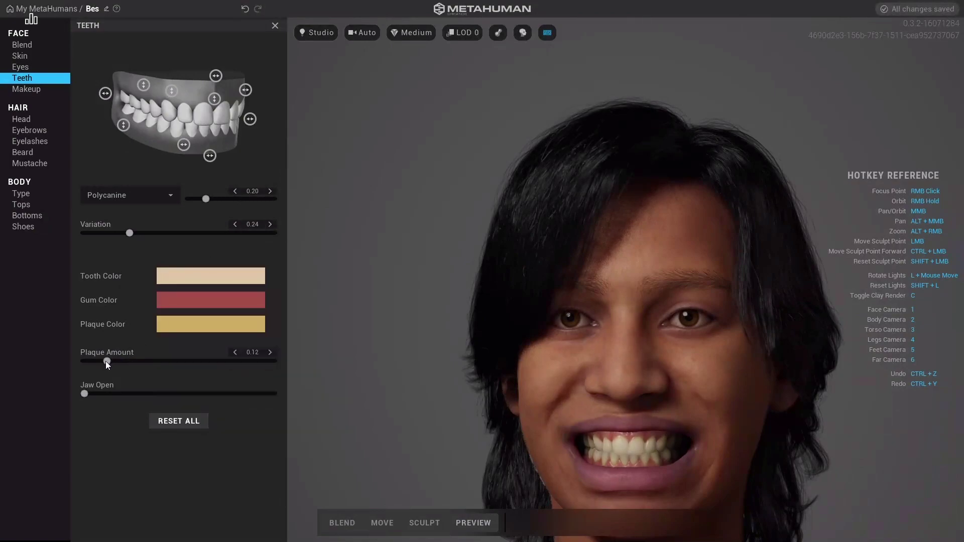
{"action": "mouse_move", "coordinate": [108, 361]}
{"action": "left_mouse_down"}
{"action": "mouse_move", "coordinate": [226, 360]}
{"action": "mouse_move", "coordinate": [102, 361]}
{"action": "left_mouse_up"}
{"action": "left_click", "coordinate": [211, 324]}
Choose the Updo Buns hairstyle from the head hair options
{"action": "left_click", "coordinate": [50, 119]}
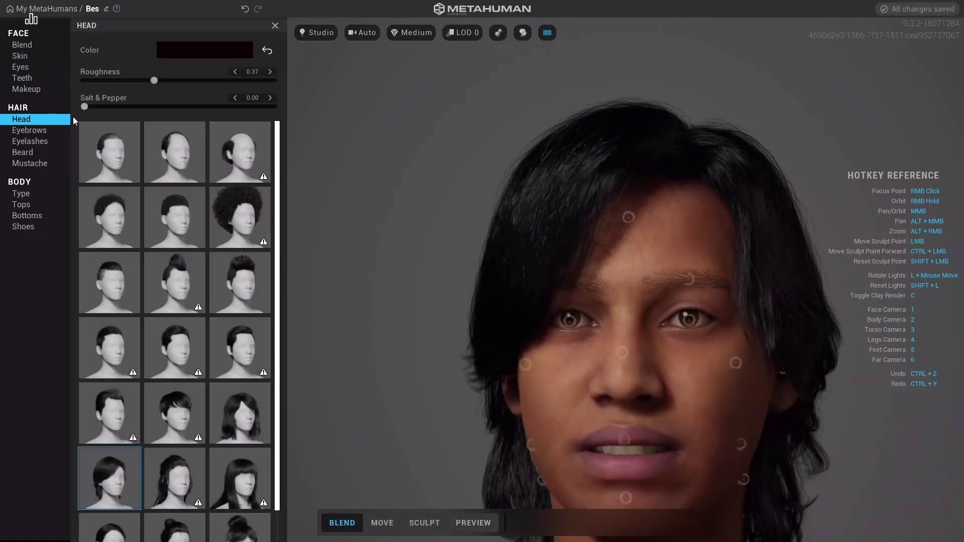
{"action": "key", "text": "alt+Tab"}
{"action": "scroll", "coordinate": [127, 394], "scroll_direction": "down", "scroll_amount": 1}
{"action": "left_click", "coordinate": [158, 487]}
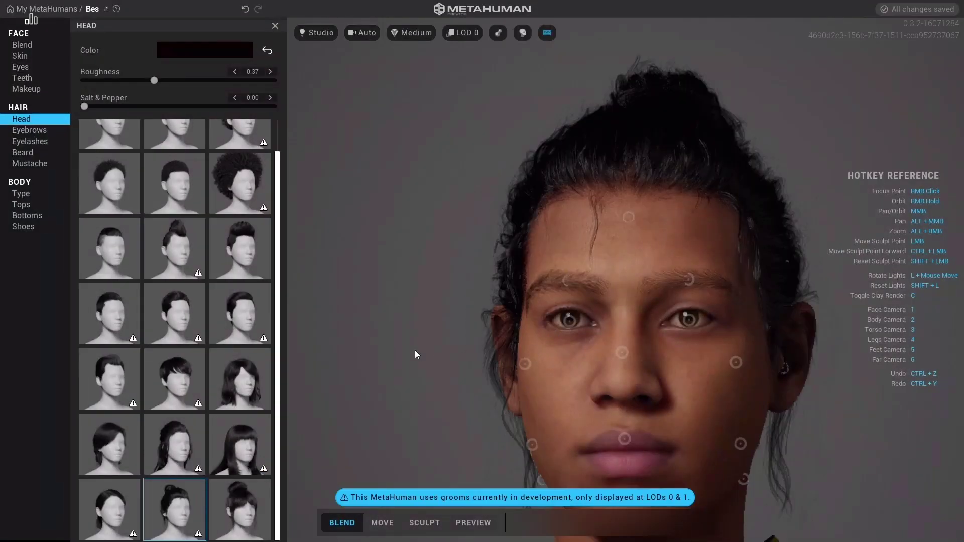
Compare against the profile reference photo and orbit the head to a side view
{"action": "key", "text": "alt+Tab"}
{"action": "key", "text": "Right"}
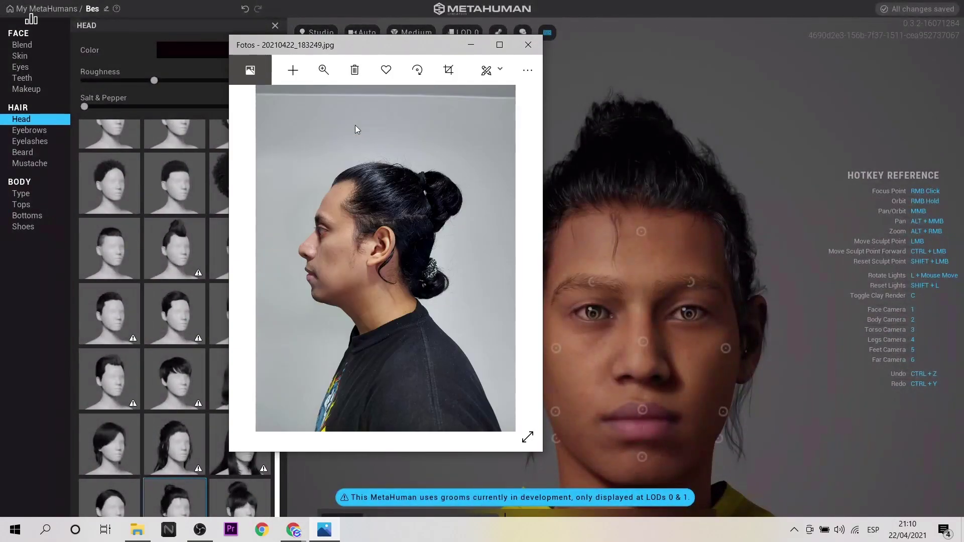
{"action": "key", "text": "alt+Tab"}
{"action": "right_click_drag", "start_coordinate": [573, 294], "coordinate": [628, 370]}
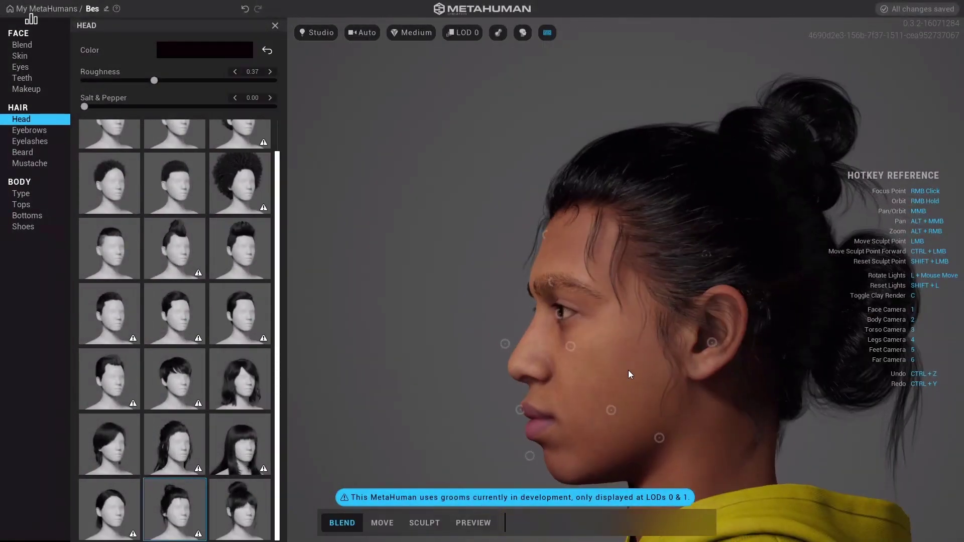
{"action": "key", "text": "alt+Tab"}
{"action": "left_click_drag", "start_coordinate": [425, 53], "coordinate": [362, 78]}
{"action": "left_click", "coordinate": [502, 350]}
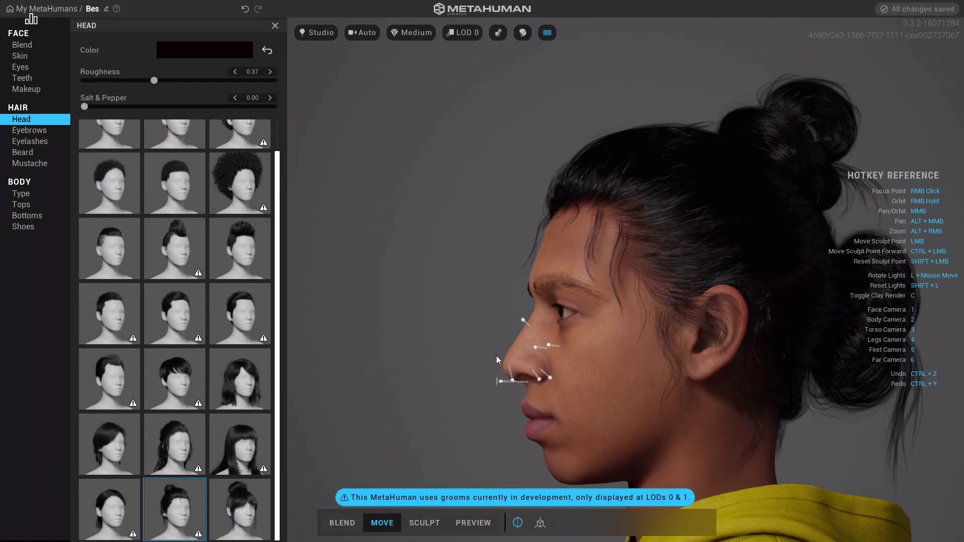
Compare the nose, brow, eye and lips with the profile photo, then enter Sculpt mode
{"action": "key", "text": "alt+Tab"}
{"action": "key", "text": "alt+Tab"}
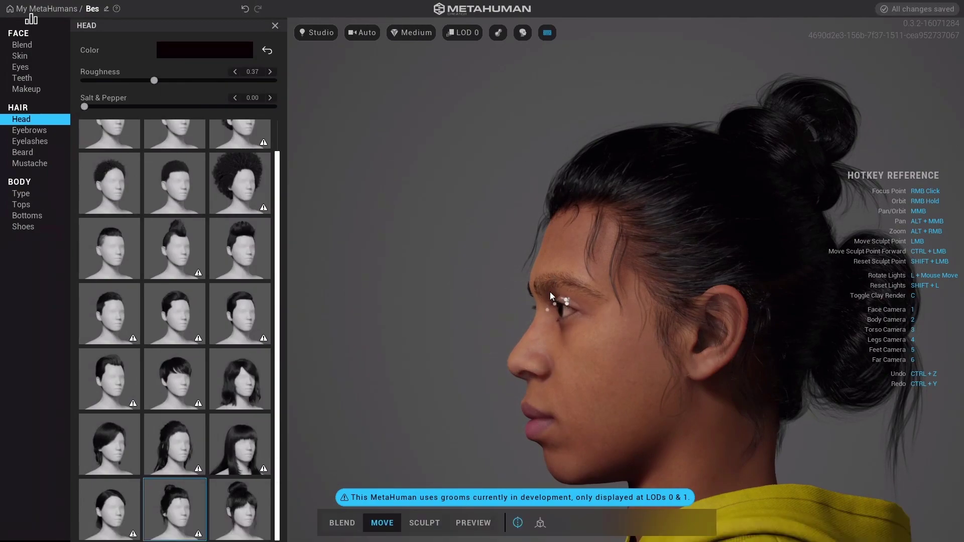
{"action": "key", "text": "alt+Tab"}
{"action": "key", "text": "alt+Tab"}
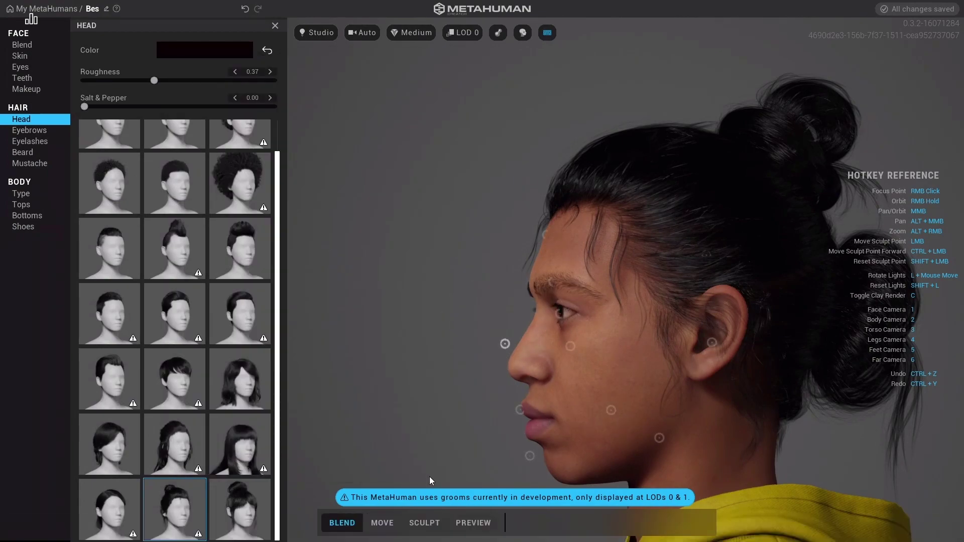
{"action": "key", "text": "alt+Tab"}
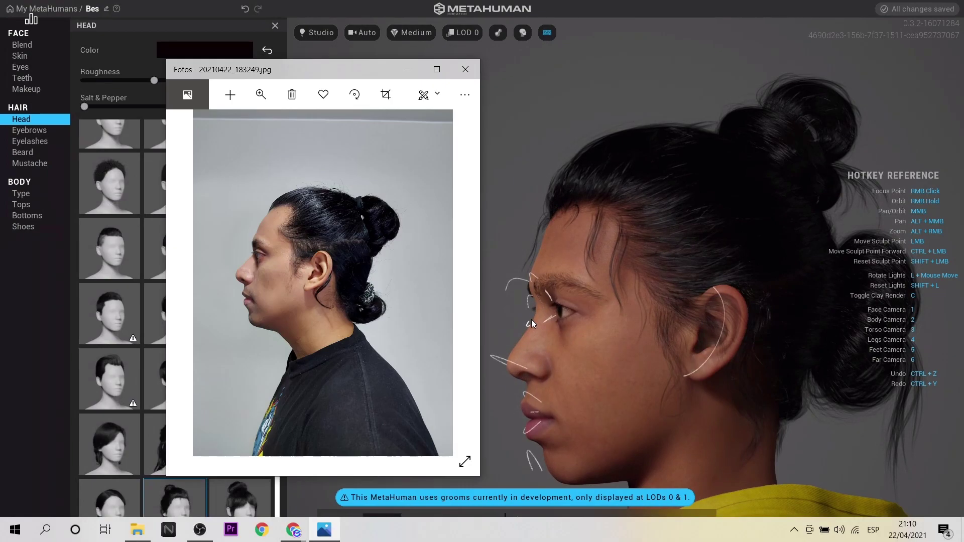
{"action": "key", "text": "alt+Tab"}
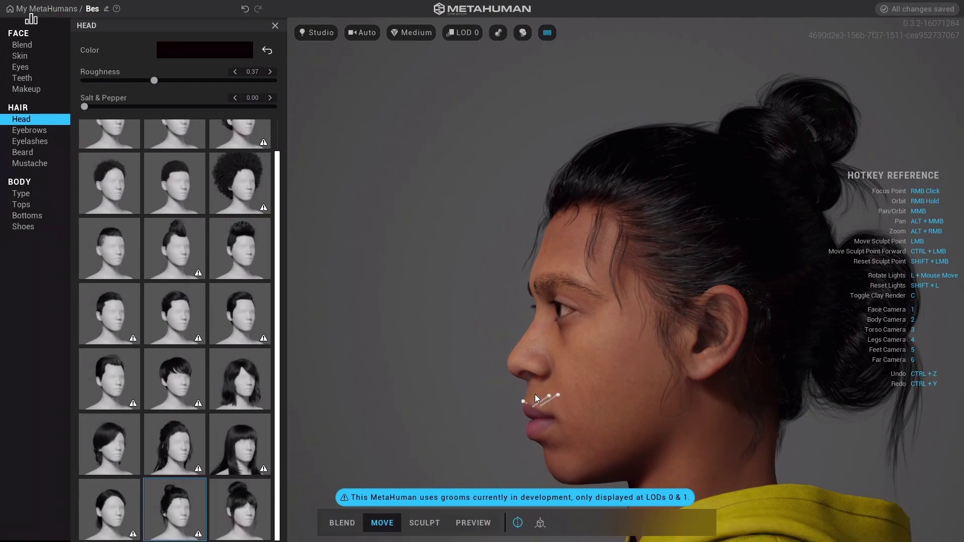
{"action": "key", "text": "alt+Tab"}
{"action": "key", "text": "alt+Tab"}
{"action": "key", "text": "alt+Tab"}
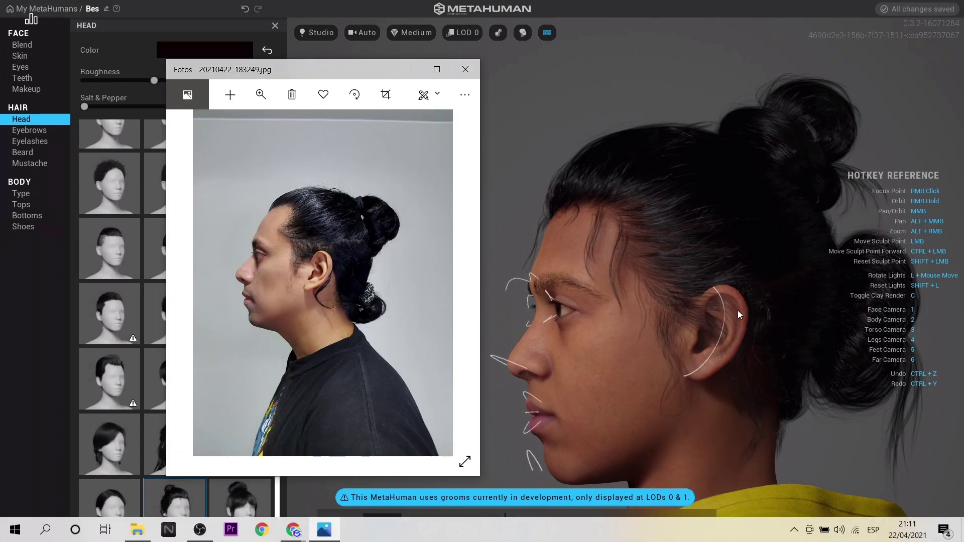
{"action": "key", "text": "alt+Tab"}
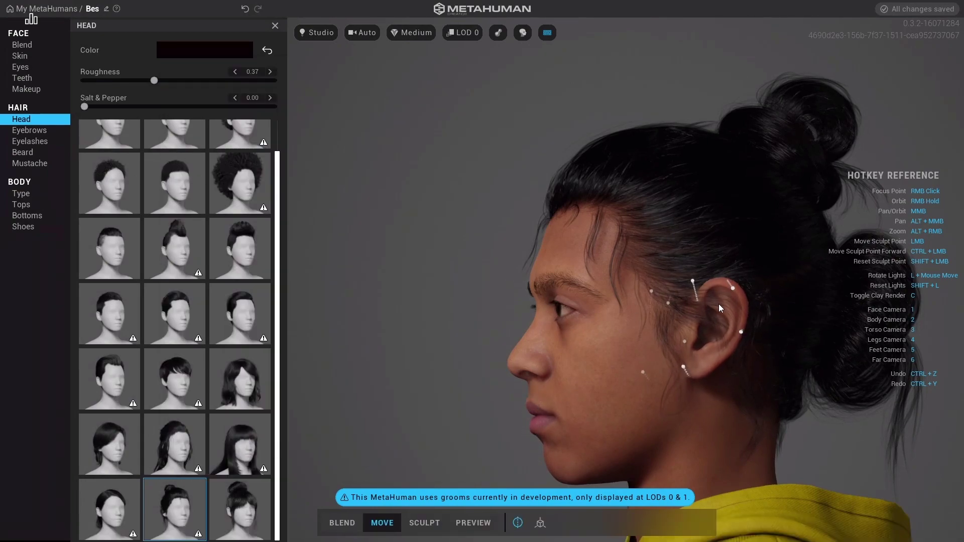
{"action": "key", "text": "alt+Tab"}
{"action": "key", "text": "alt+Tab"}
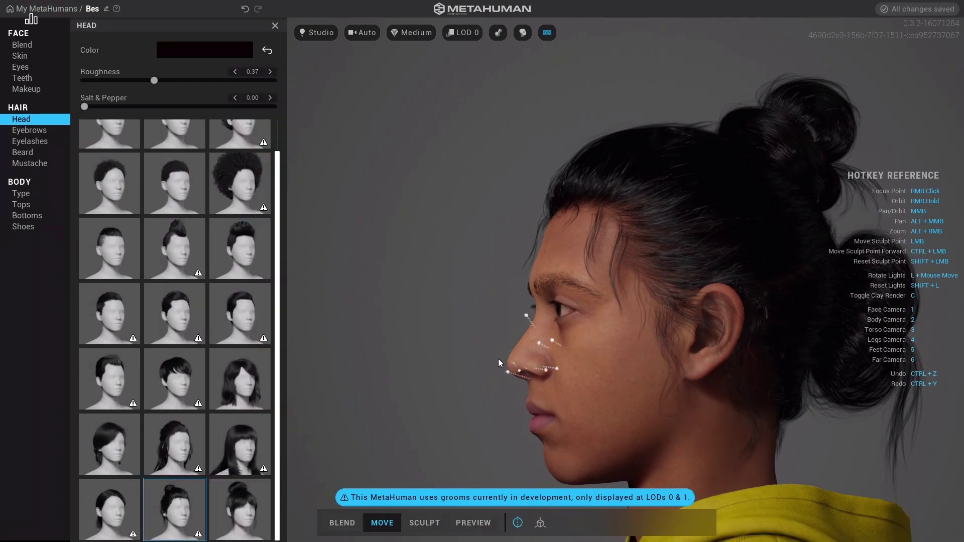
{"action": "left_click", "coordinate": [424, 524]}
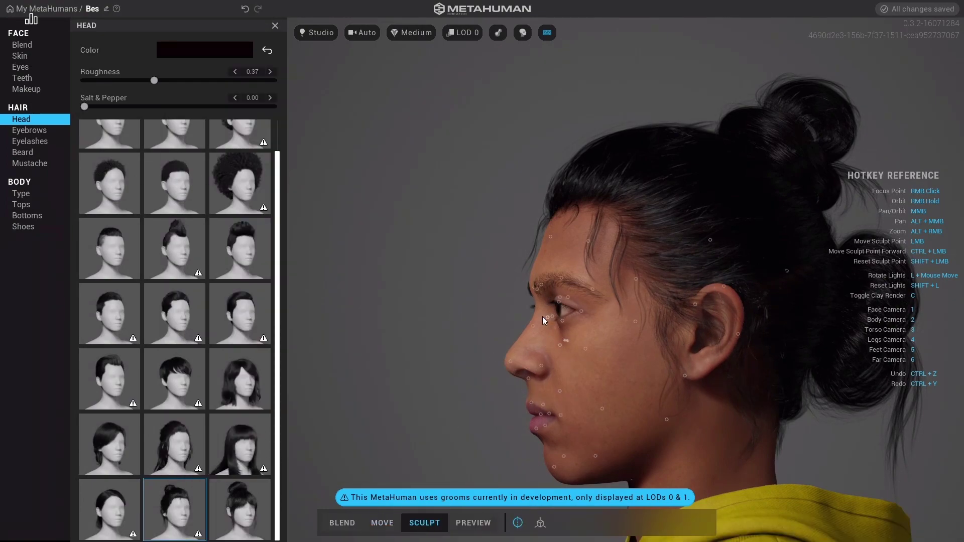
Check the lip and chin profile against the side reference photo
{"action": "key", "text": "alt+Tab"}
{"action": "key", "text": "alt+Tab"}
{"action": "scroll", "coordinate": [504, 312], "scroll_direction": "up", "scroll_amount": 3}
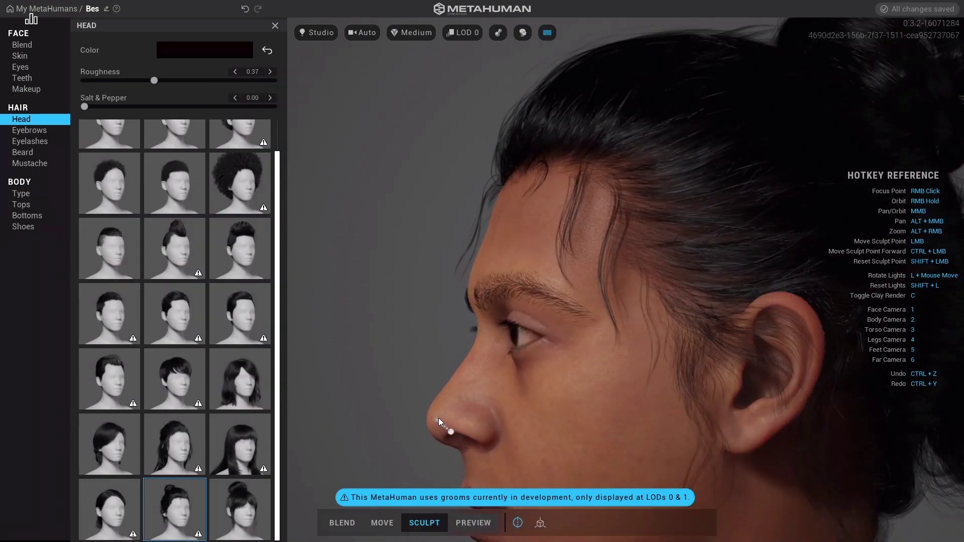
{"action": "key", "text": "alt+Tab"}
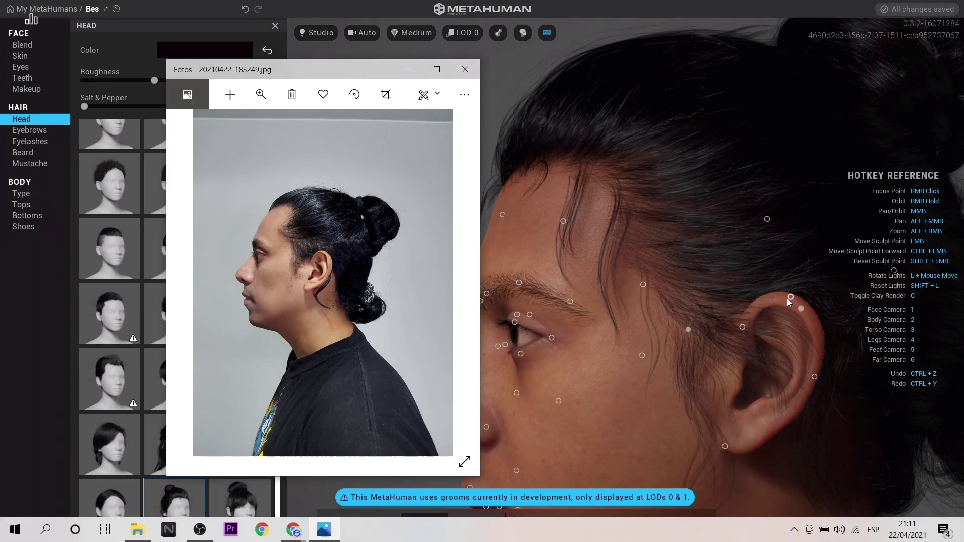
{"action": "key", "text": "alt+Tab"}
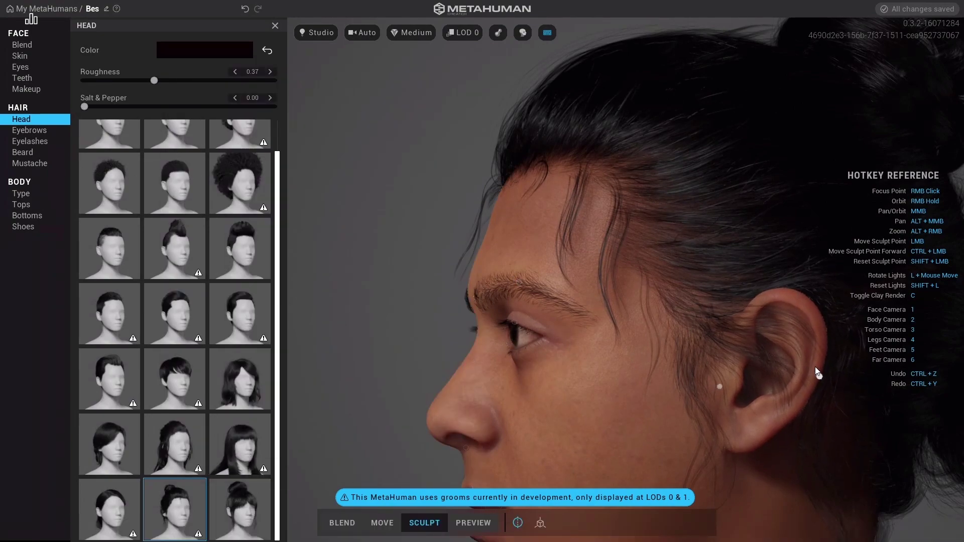
{"action": "scroll", "coordinate": [710, 383], "scroll_direction": "down", "scroll_amount": 3}
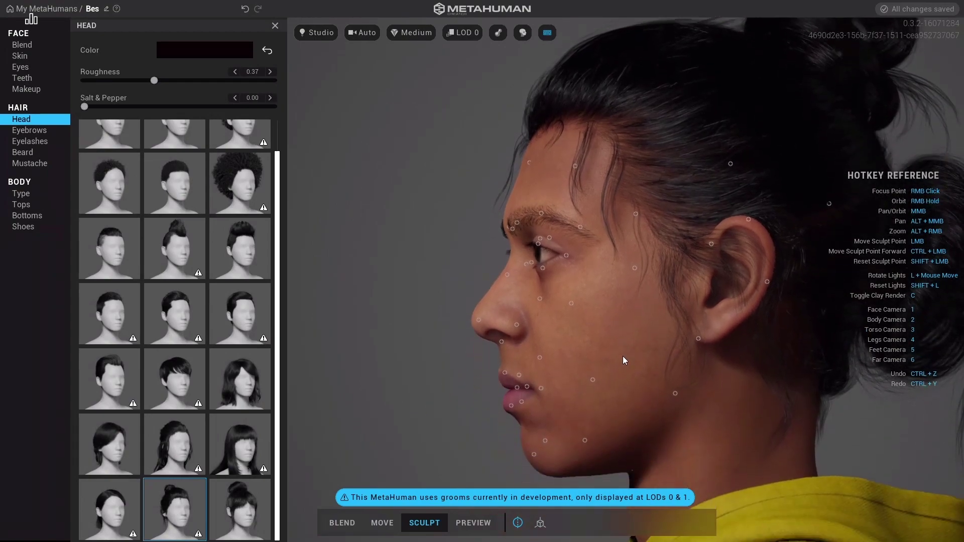
{"action": "key", "text": "alt+Tab"}
Zoom the reference photo to the ear and back out, reorient the face, then switch to frontal camera
{"action": "left_click", "coordinate": [261, 95]}
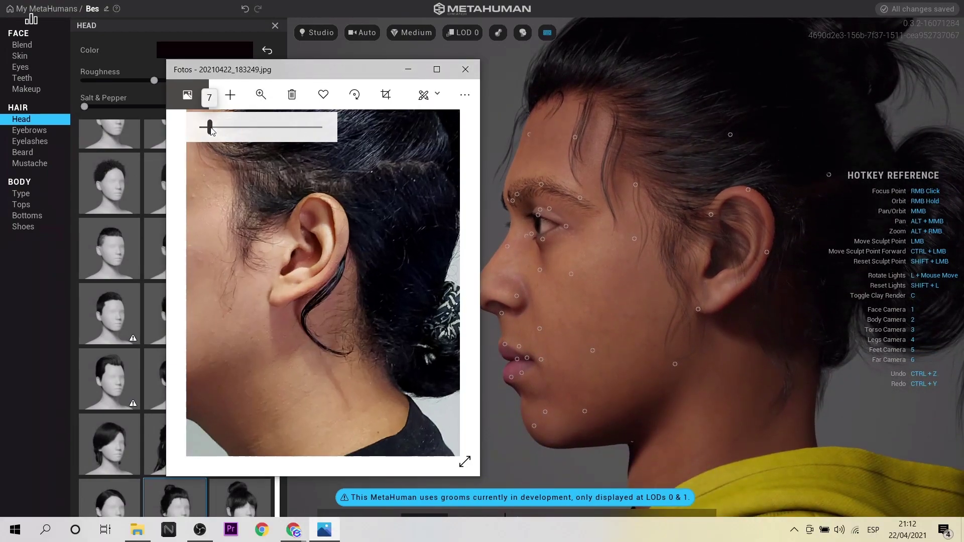
{"action": "left_click_drag", "start_coordinate": [211, 281], "coordinate": [339, 210]}
{"action": "left_click", "coordinate": [260, 94]}
{"action": "left_click_drag", "start_coordinate": [274, 132], "coordinate": [203, 127]}
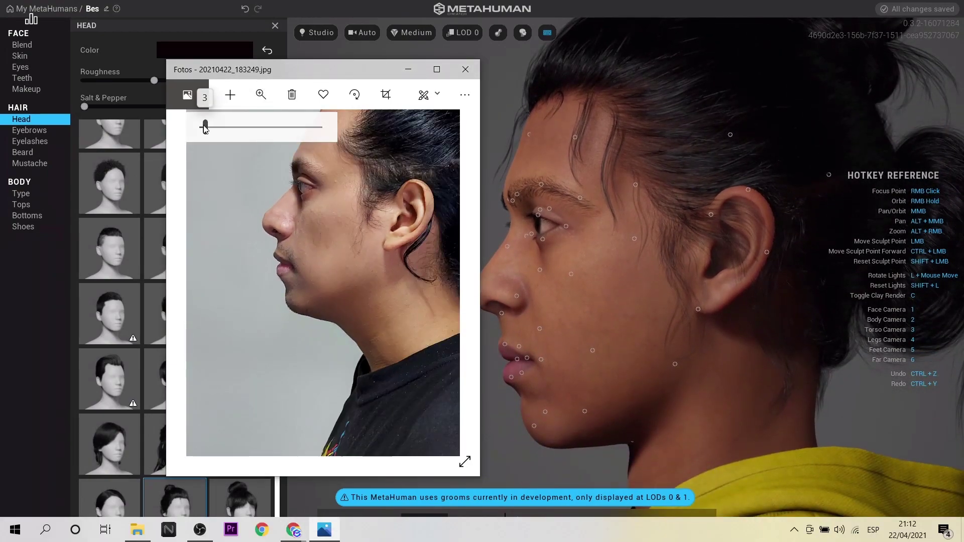
{"action": "key", "text": "alt+Tab"}
{"action": "right_click_drag", "start_coordinate": [505, 409], "coordinate": [460, 297]}
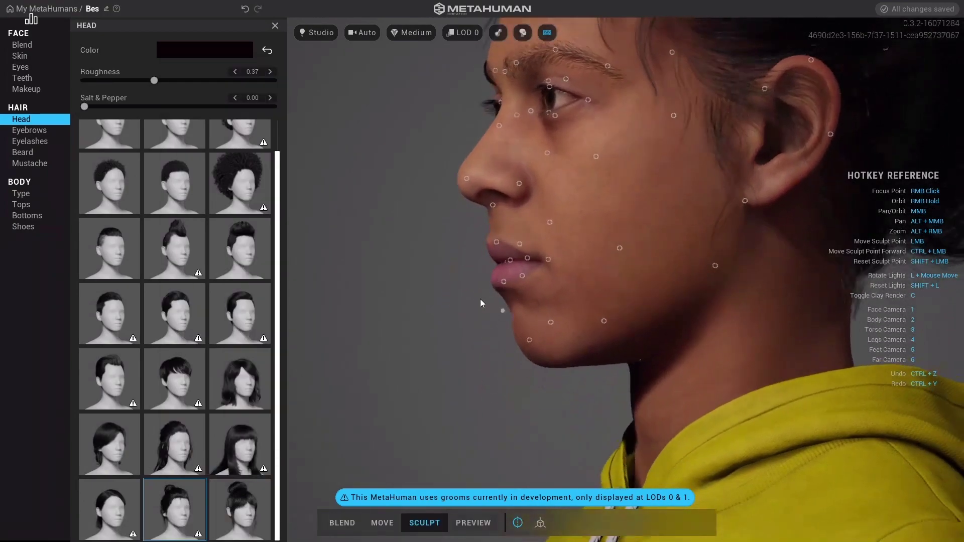
{"action": "key", "text": "alt+Tab"}
{"action": "left_click_drag", "start_coordinate": [339, 73], "coordinate": [288, 49]}
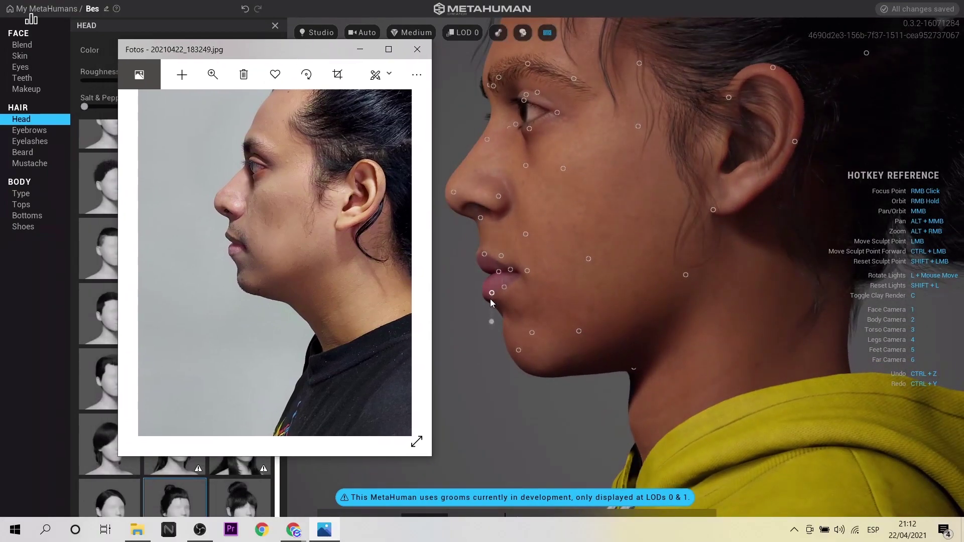
{"action": "key", "text": "alt+Tab"}
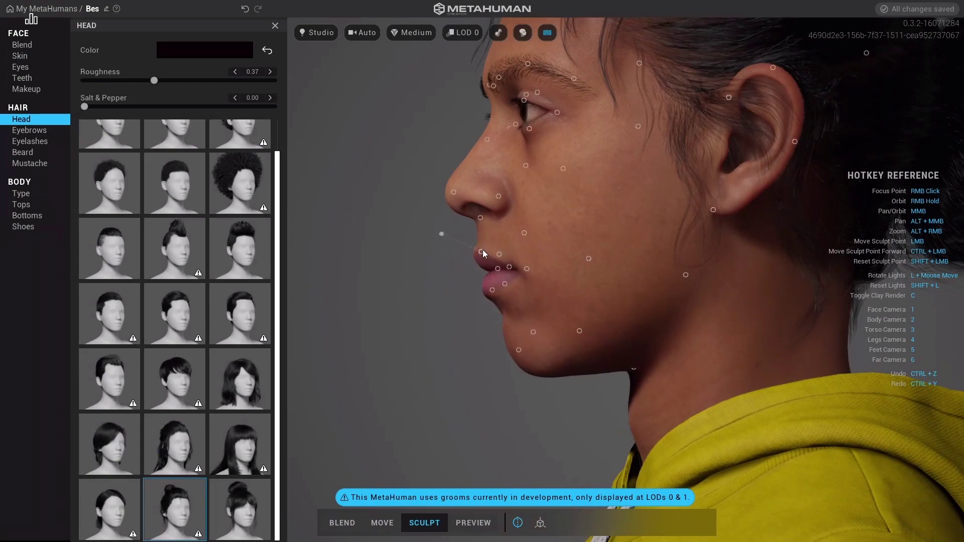
{"action": "key", "text": "1"}
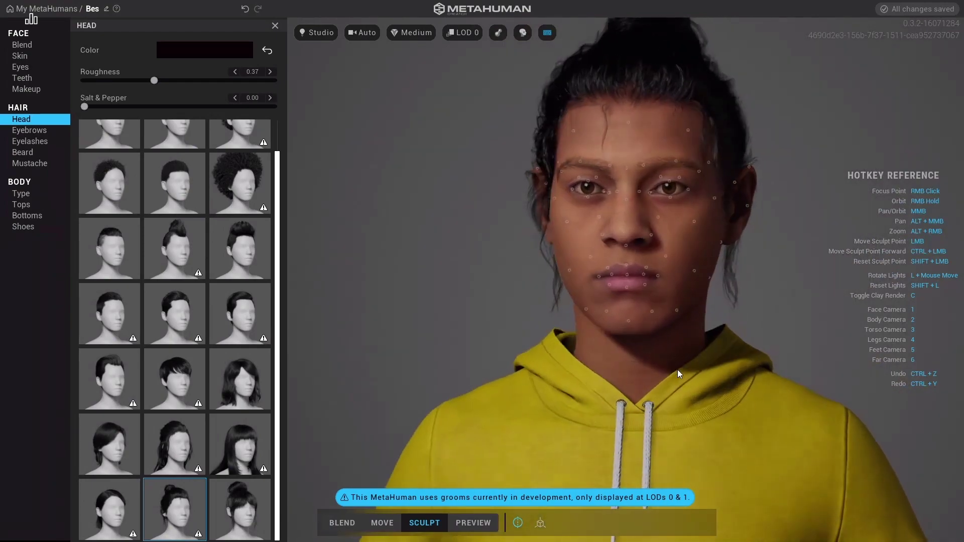
Arrange the frontal reference photo beside the character for comparison
{"action": "key", "text": "alt+Tab"}
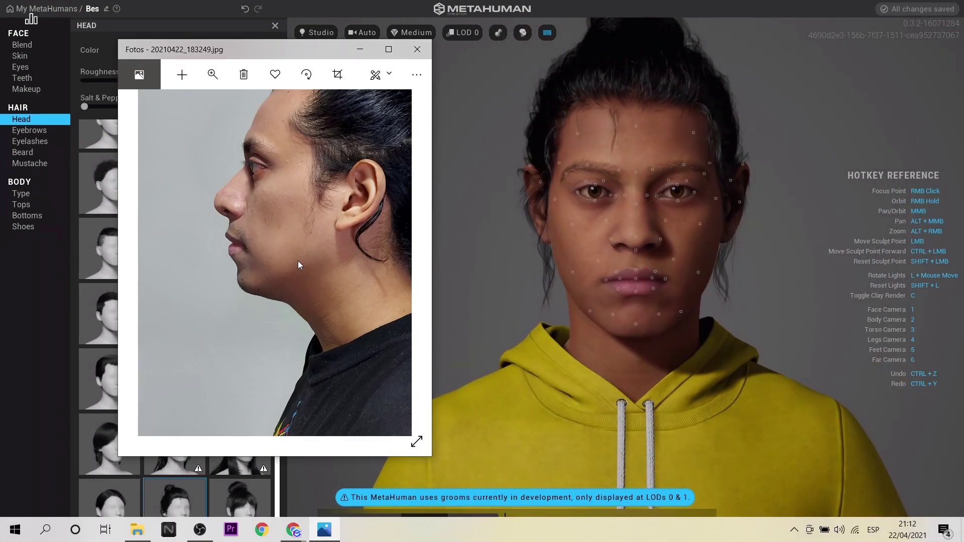
{"action": "scroll", "coordinate": [298, 261], "scroll_direction": "down", "scroll_amount": 1}
{"action": "scroll", "coordinate": [297, 261], "scroll_direction": "down", "scroll_amount": 1}
{"action": "scroll", "coordinate": [297, 260], "scroll_direction": "up", "scroll_amount": 1}
{"action": "scroll", "coordinate": [297, 261], "scroll_direction": "down", "scroll_amount": 1}
{"action": "left_click", "coordinate": [390, 48]}
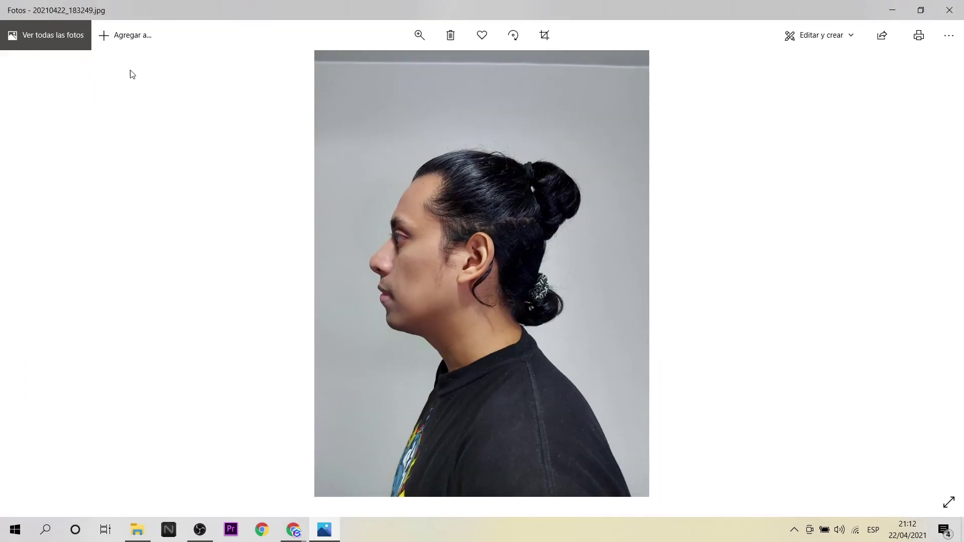
{"action": "scroll", "coordinate": [462, 207], "scroll_direction": "down", "scroll_amount": 2}
{"action": "key", "text": "super+Down"}
{"action": "scroll", "coordinate": [600, 143], "scroll_direction": "up", "scroll_amount": 3}
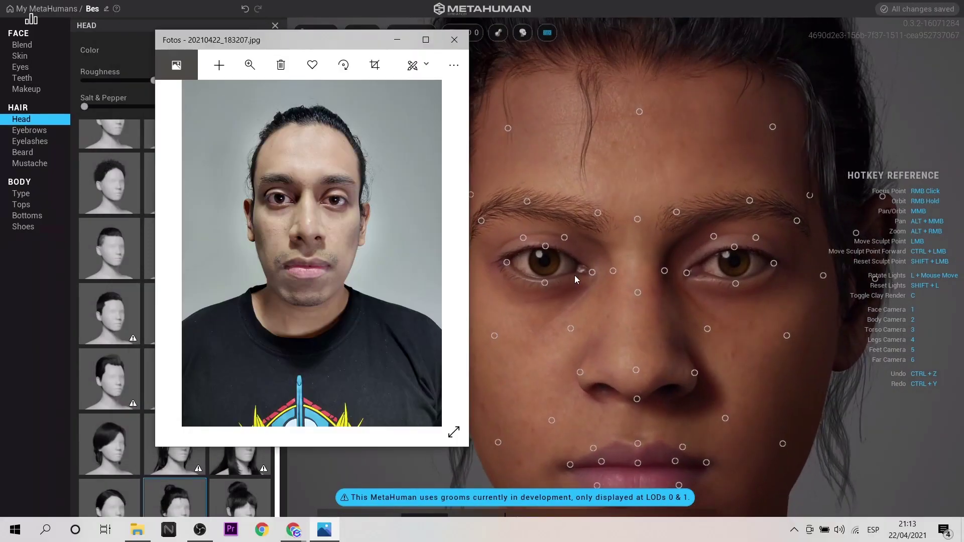
{"action": "left_click", "coordinate": [575, 275]}
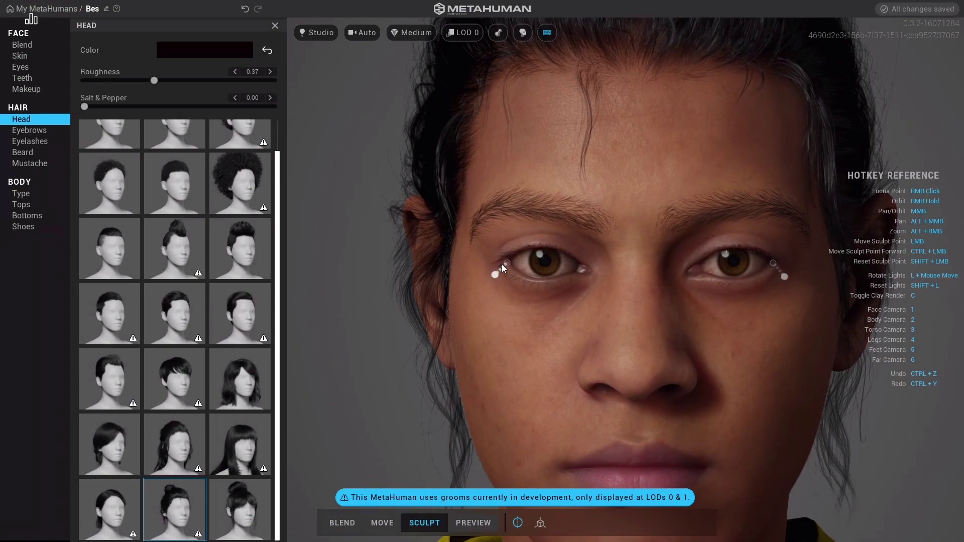
Switch to Move mode, frame the whole face against the photo, and bring up eyebrow styles
{"action": "key", "text": "alt+Tab"}
{"action": "left_click", "coordinate": [541, 285]}
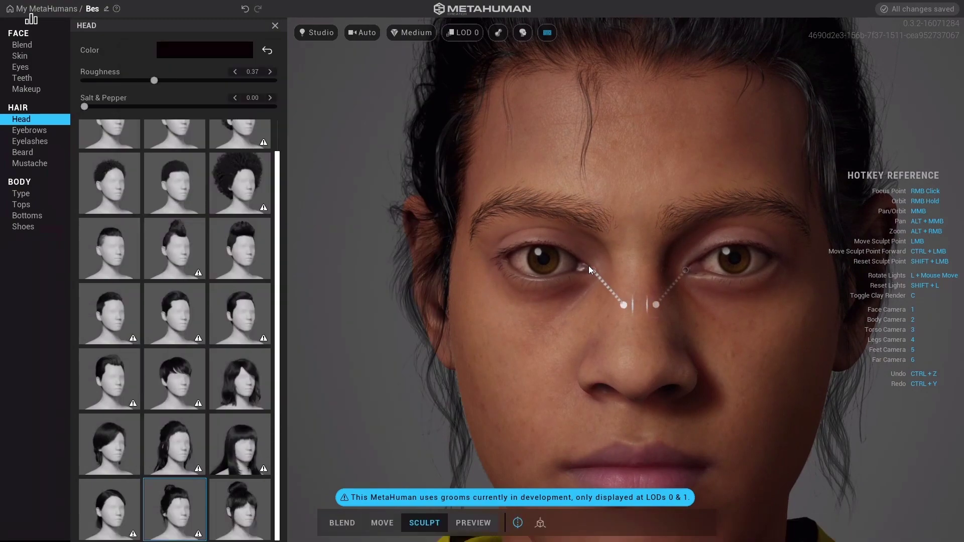
{"action": "left_click", "coordinate": [383, 523]}
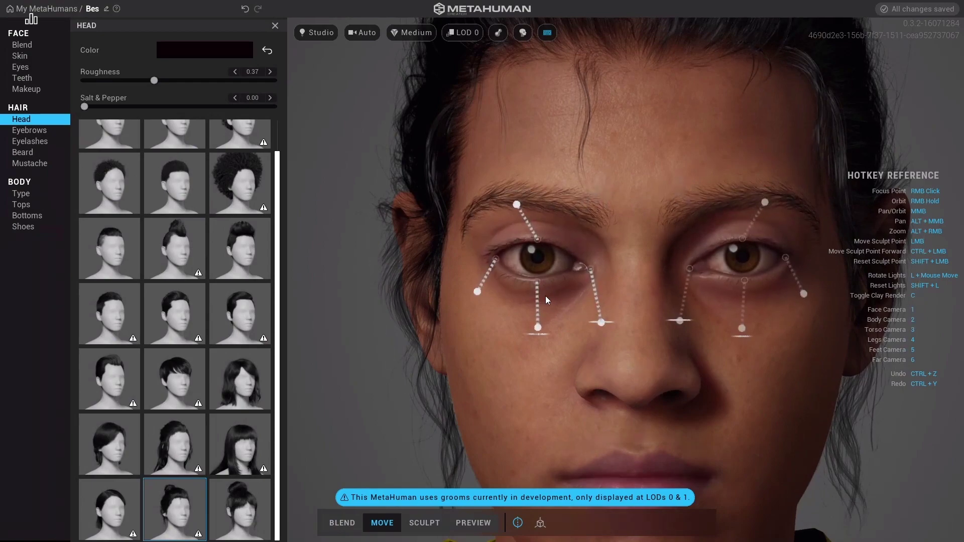
{"action": "key", "text": "1"}
{"action": "key", "text": "alt+Tab"}
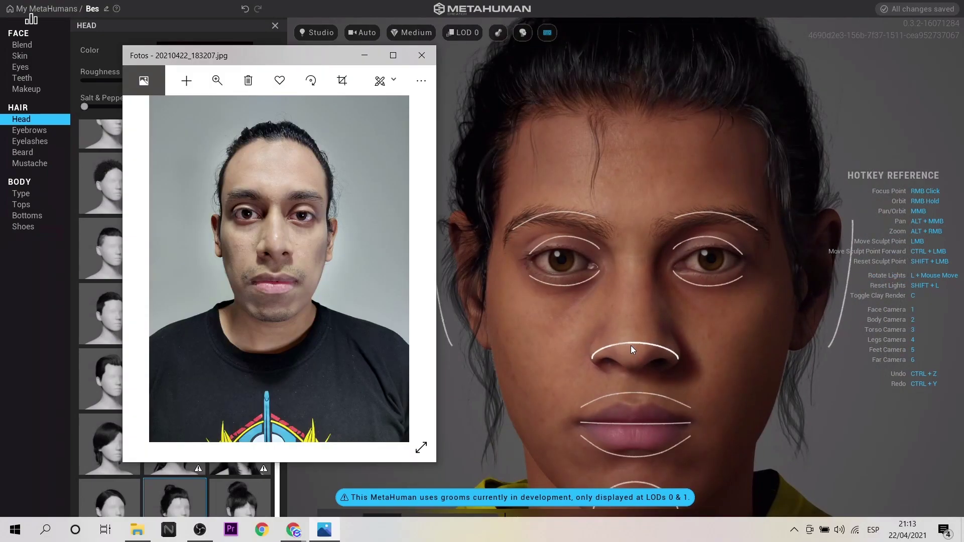
{"action": "left_click", "coordinate": [631, 345]}
{"action": "left_click", "coordinate": [30, 130]}
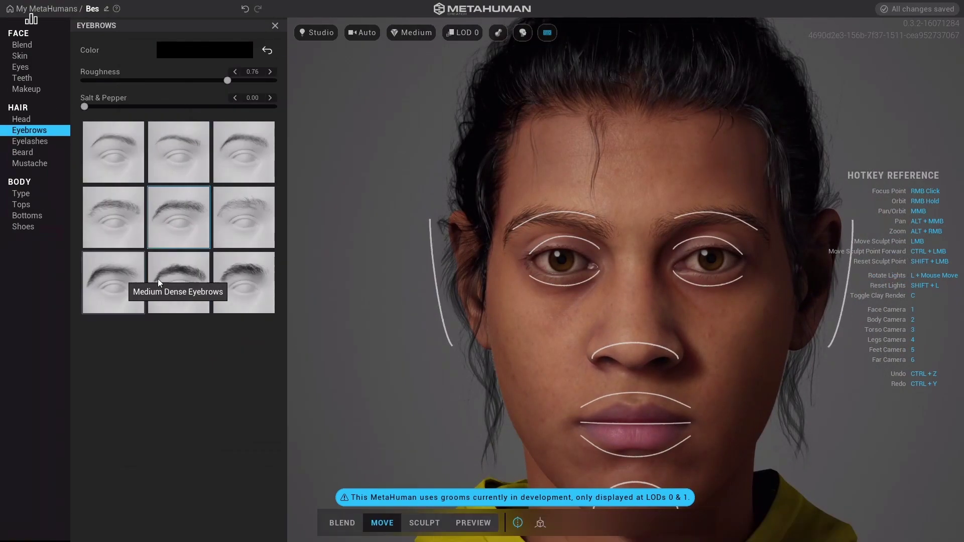
In Blend mode, give the face the thicker third eyelash style
{"action": "key", "text": "alt+Tab"}
{"action": "key", "text": "alt+Tab"}
{"action": "left_click", "coordinate": [342, 523]}
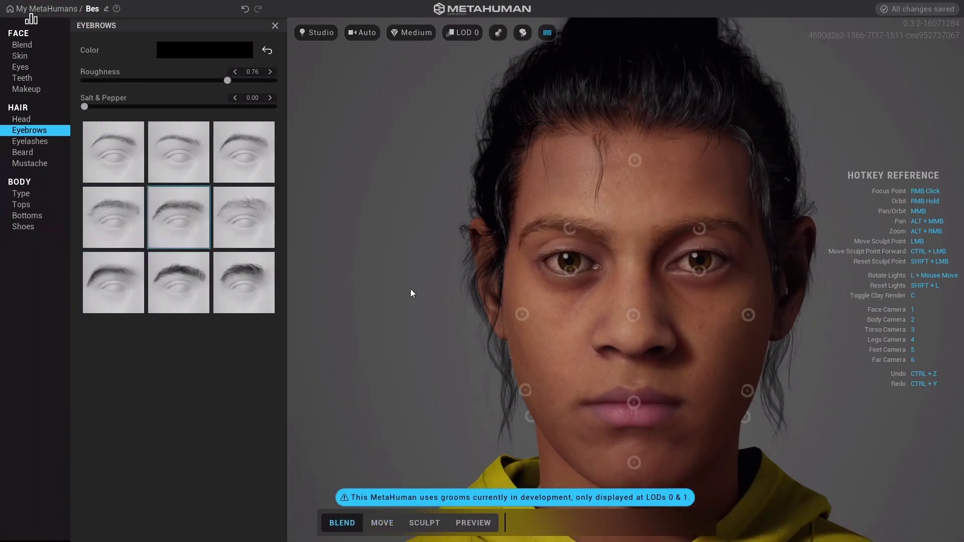
{"action": "left_click", "coordinate": [29, 141]}
{"action": "key", "text": "alt+Tab"}
{"action": "scroll", "coordinate": [316, 274], "scroll_direction": "up", "scroll_amount": 3}
{"action": "key", "text": "alt+Tab"}
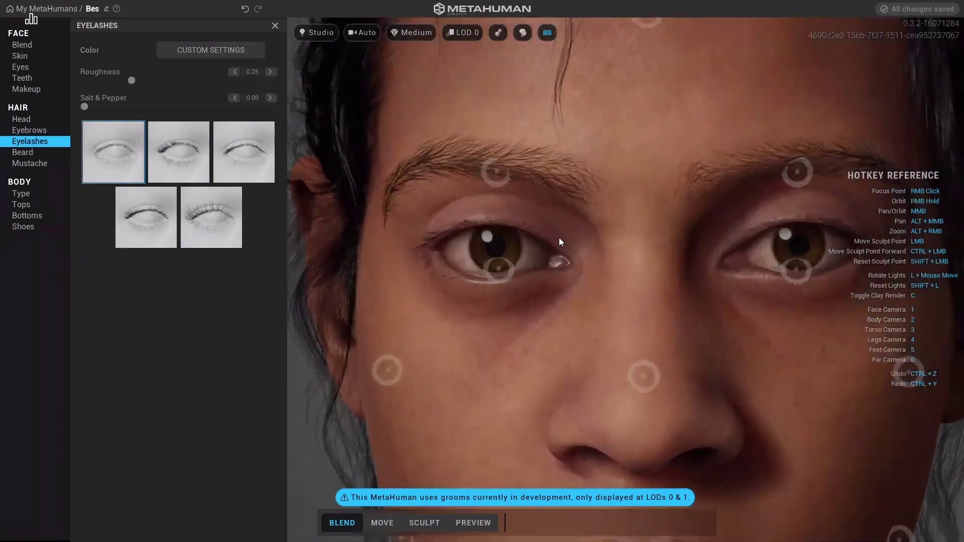
{"action": "left_click", "coordinate": [235, 157]}
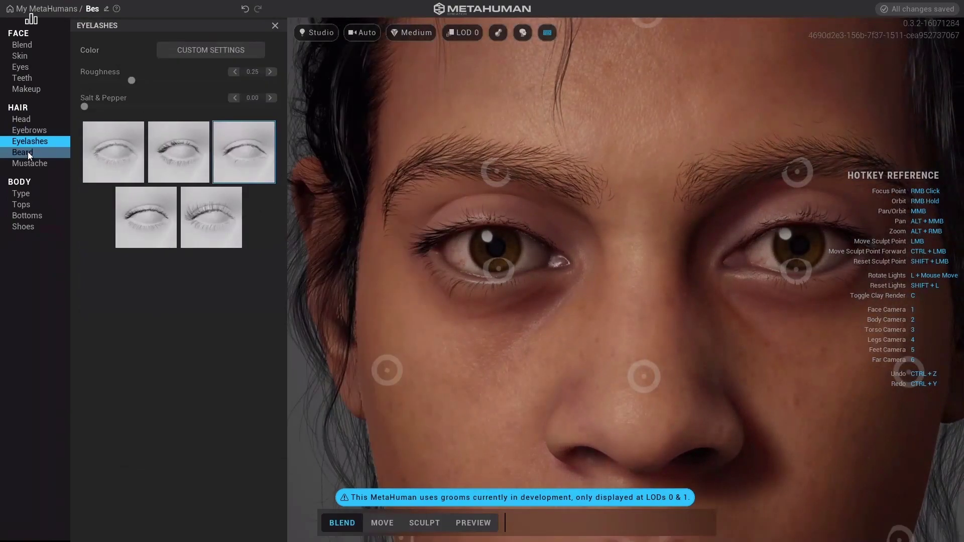
Check beard styles against the zoomed-out reference photo, then add the thin second mustache style
{"action": "left_click", "coordinate": [28, 152]}
{"action": "key", "text": "alt+Tab"}
{"action": "left_click", "coordinate": [217, 80]}
{"action": "left_click_drag", "start_coordinate": [191, 114], "coordinate": [155, 117]}
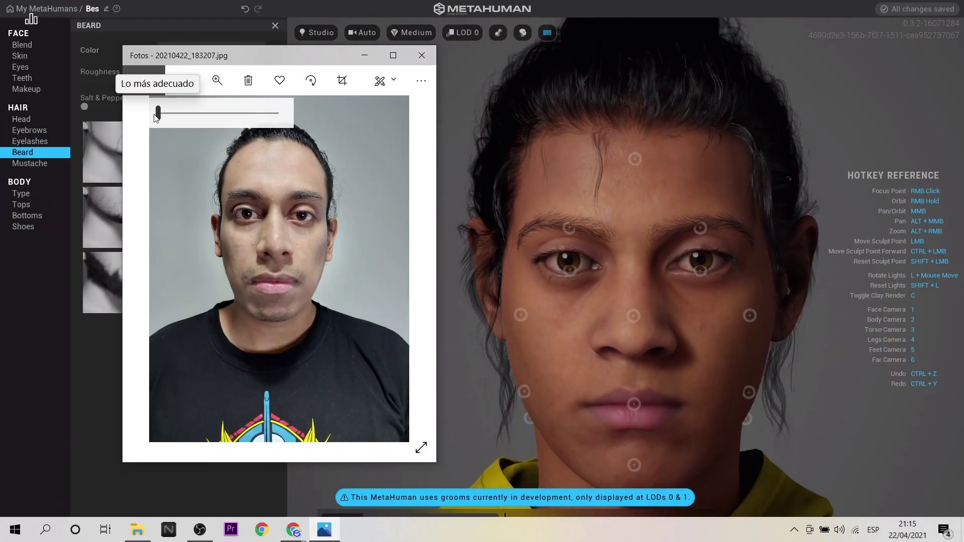
{"action": "key", "text": "alt+Tab"}
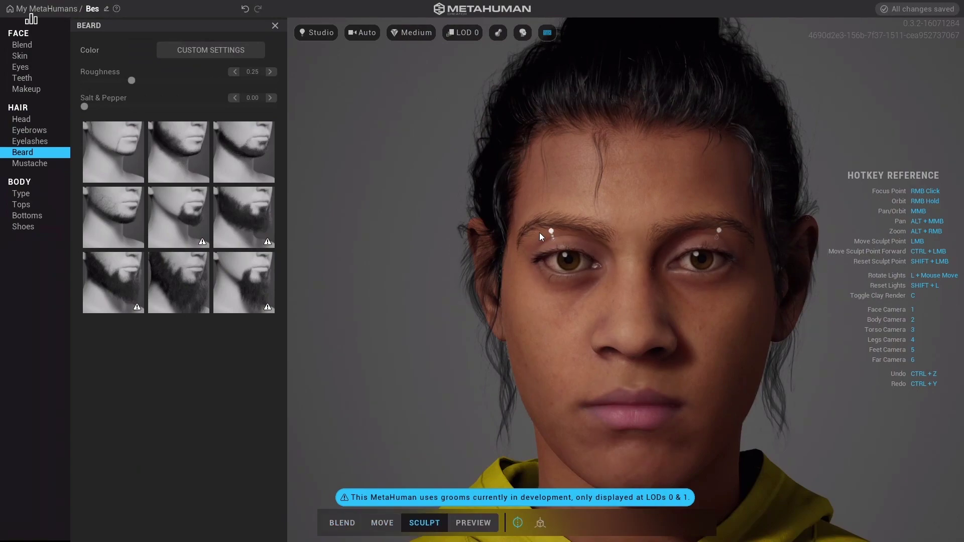
{"action": "key", "text": "w"}
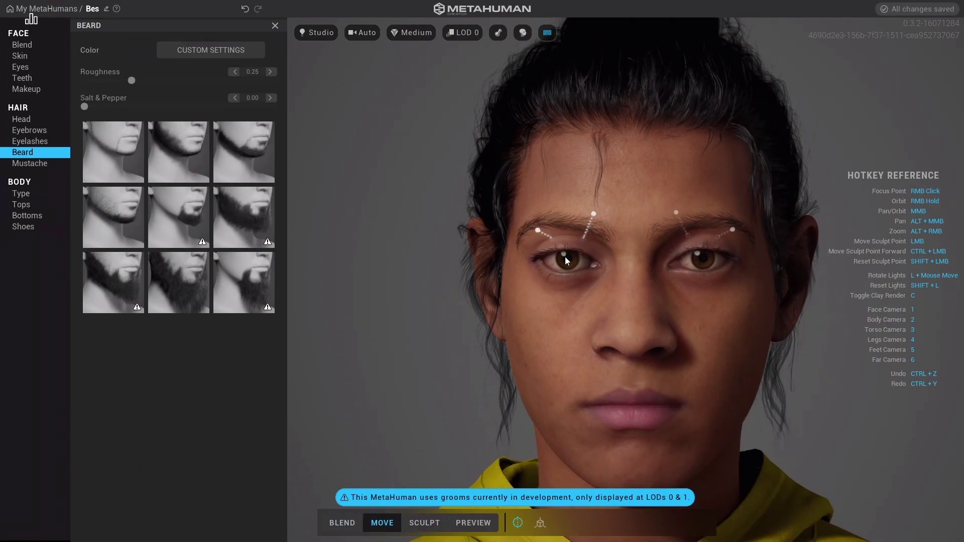
{"action": "left_click", "coordinate": [30, 163]}
{"action": "left_click", "coordinate": [179, 151]}
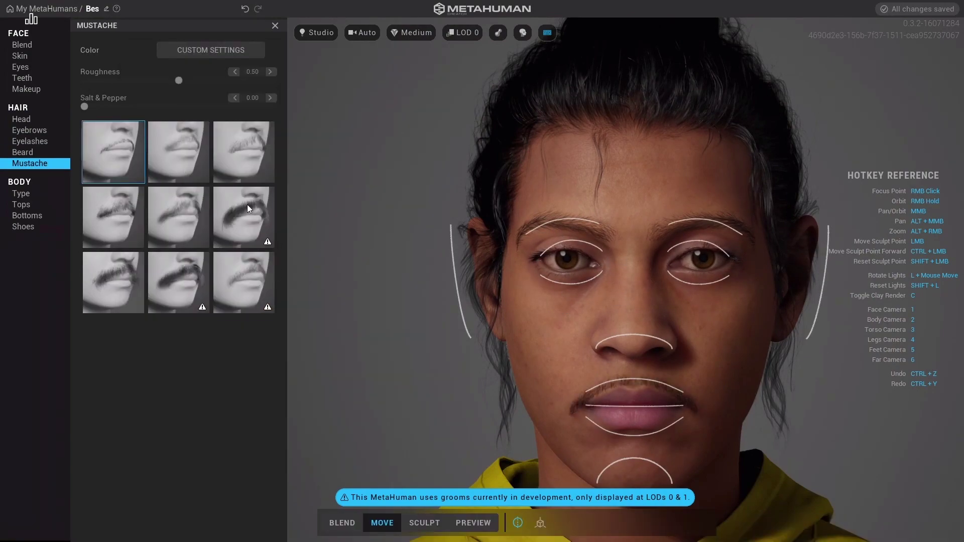
{"action": "left_click", "coordinate": [342, 523]}
Try the Tall body height, then keep the Average body type
{"action": "left_click", "coordinate": [20, 193]}
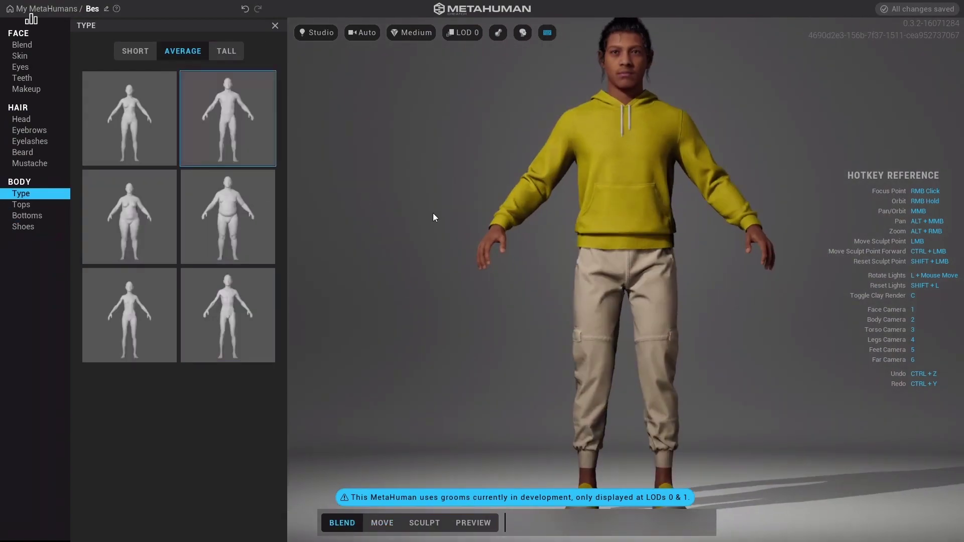
{"action": "left_click", "coordinate": [226, 50]}
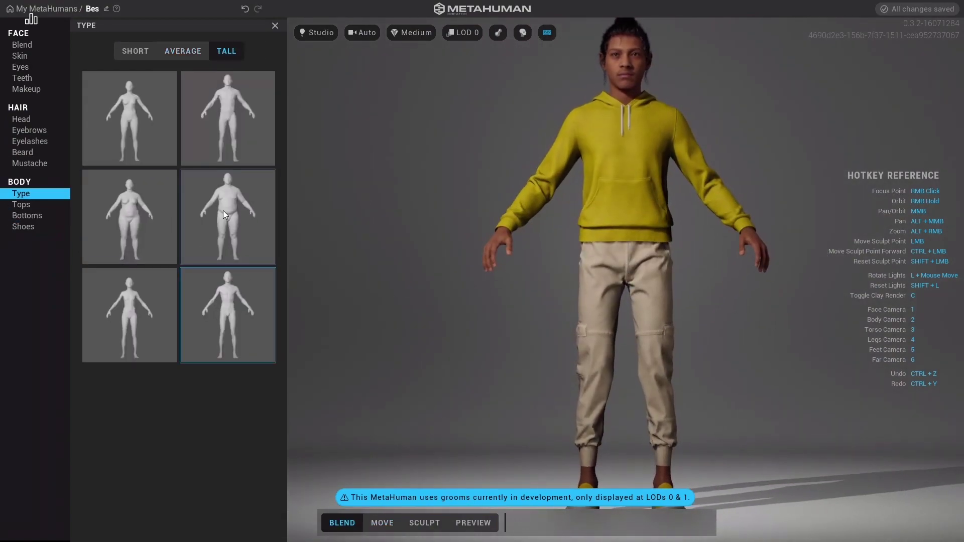
{"action": "left_click", "coordinate": [200, 52]}
Recolour the hoodie with a teal primary and purple-blue secondary colour
{"action": "left_click", "coordinate": [21, 204]}
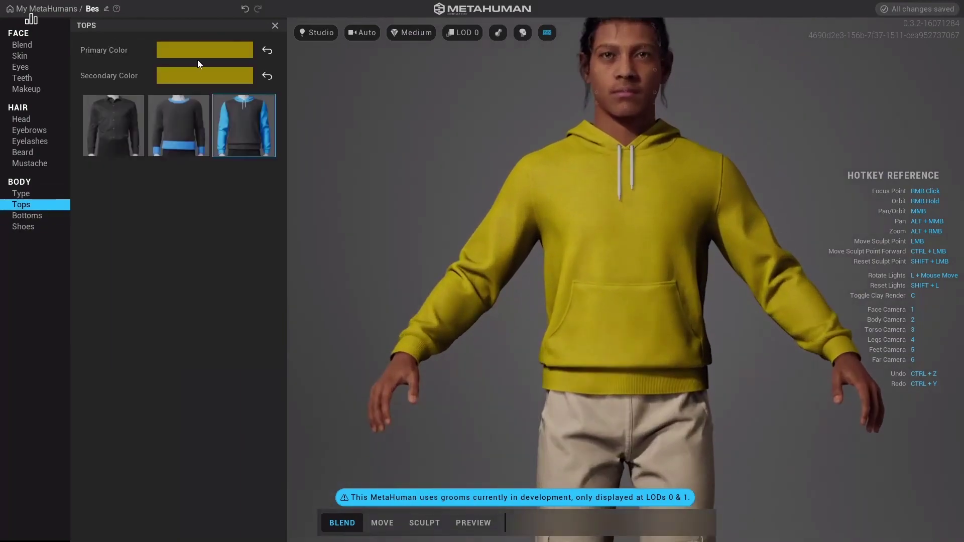
{"action": "left_click", "coordinate": [197, 55]}
{"action": "left_click", "coordinate": [300, 122]}
{"action": "left_click", "coordinate": [205, 76]}
{"action": "left_click", "coordinate": [239, 104]}
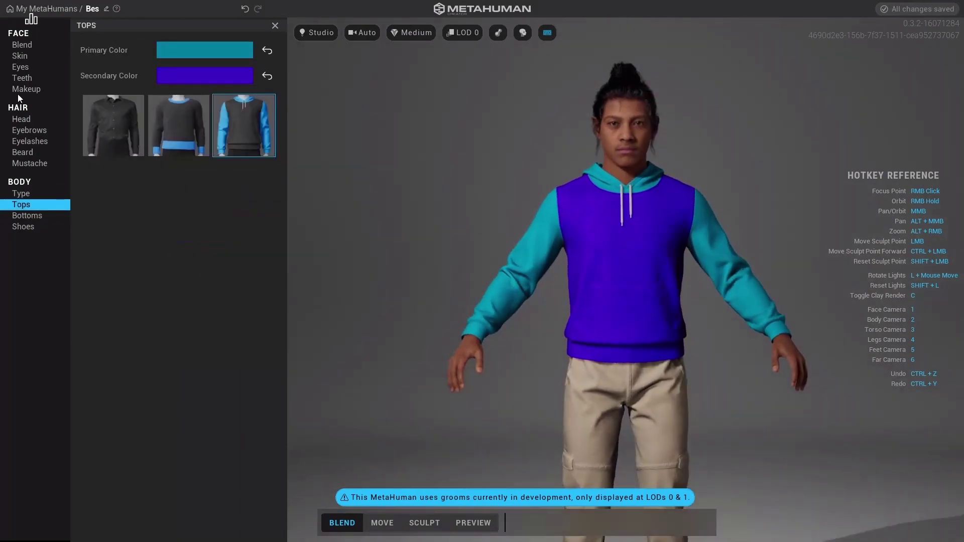
{"action": "left_click", "coordinate": [22, 45]}
{"action": "key", "text": "alt+Tab"}
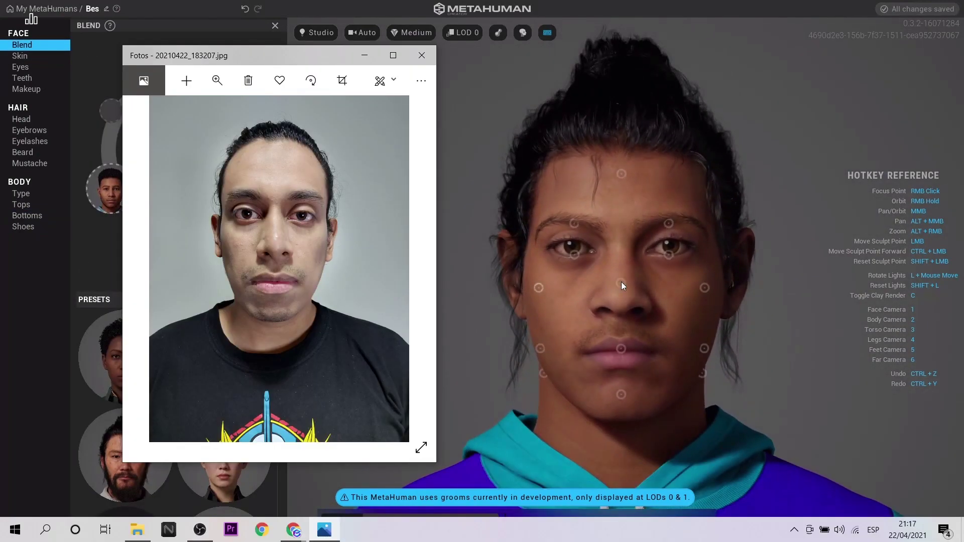
{"action": "left_click", "coordinate": [622, 282]}
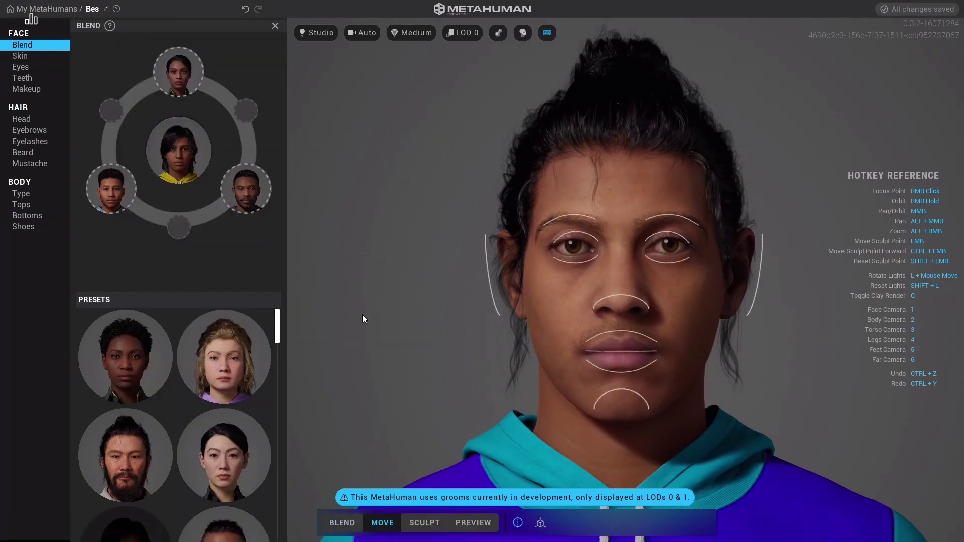
{"action": "left_click", "coordinate": [22, 67]}
{"action": "left_click", "coordinate": [219, 83]}
{"action": "left_click", "coordinate": [183, 115]}
{"action": "left_click", "coordinate": [201, 83]}
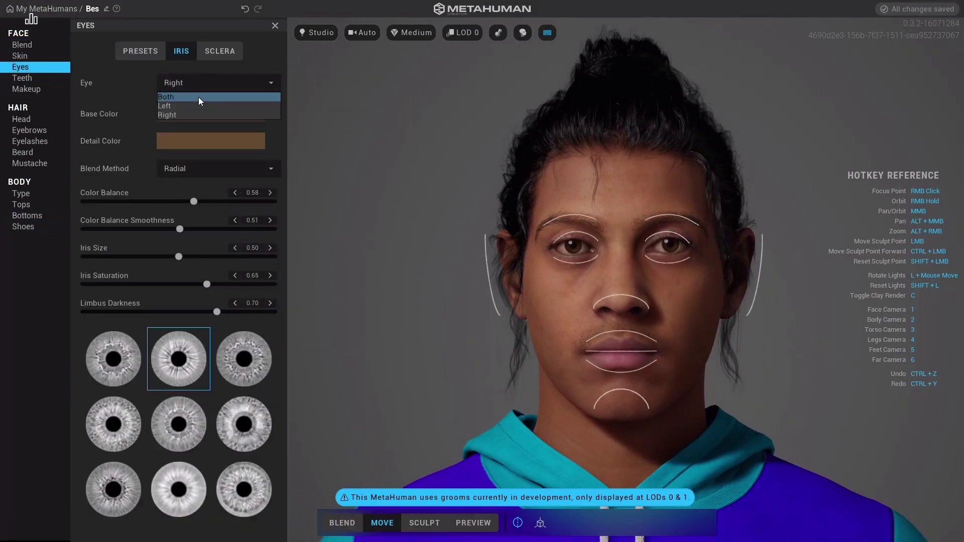
{"action": "left_click", "coordinate": [220, 50]}
{"action": "left_click", "coordinate": [27, 79]}
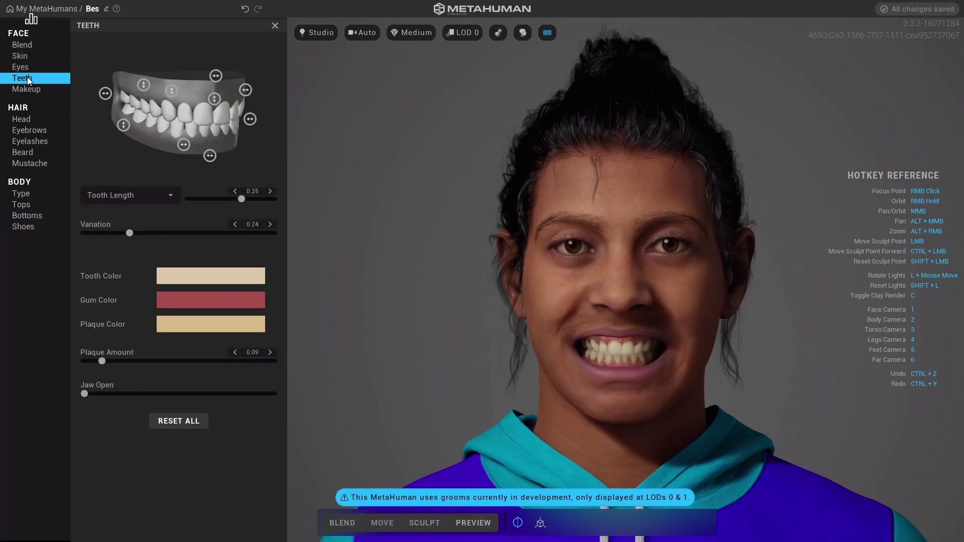
{"action": "left_click", "coordinate": [22, 45]}
{"action": "key", "text": "alt+Tab"}
{"action": "key", "text": "alt+Tab"}
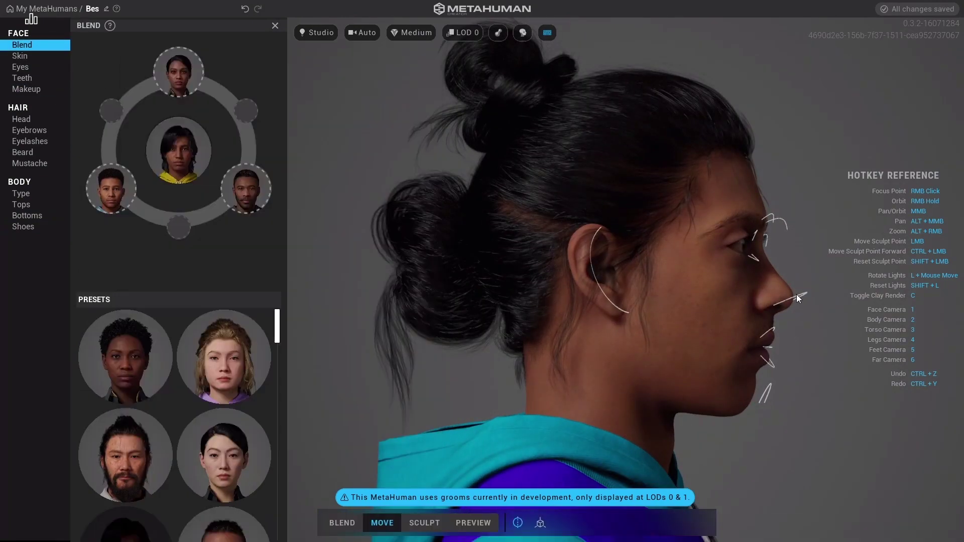
{"action": "left_click", "coordinate": [424, 522]}
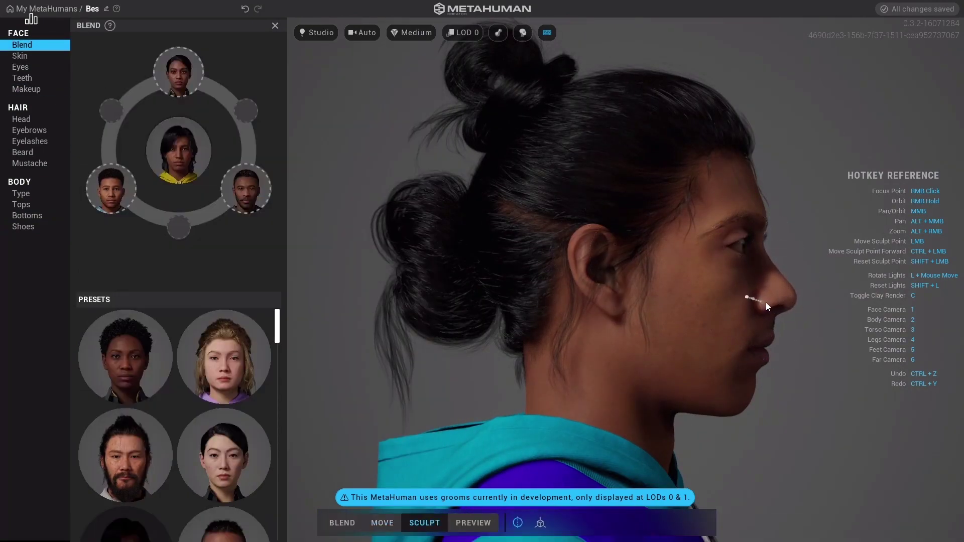
{"action": "key", "text": "alt+Tab"}
{"action": "key", "text": "alt+Tab"}
{"action": "key", "text": "alt+Tab"}
{"action": "key", "text": "alt+Tab"}
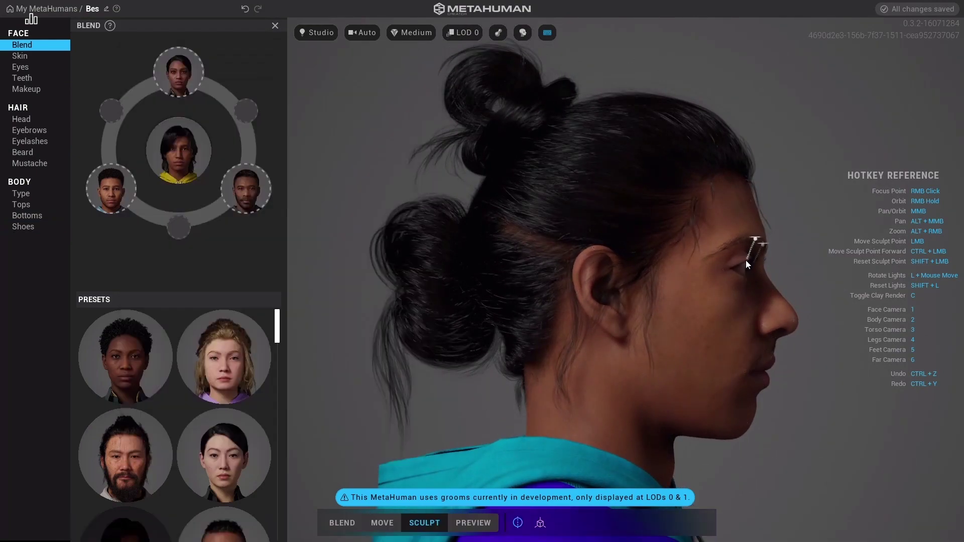
{"action": "key", "text": "alt+Tab"}
{"action": "key", "text": "alt+Tab"}
{"action": "key", "text": "alt+Tab"}
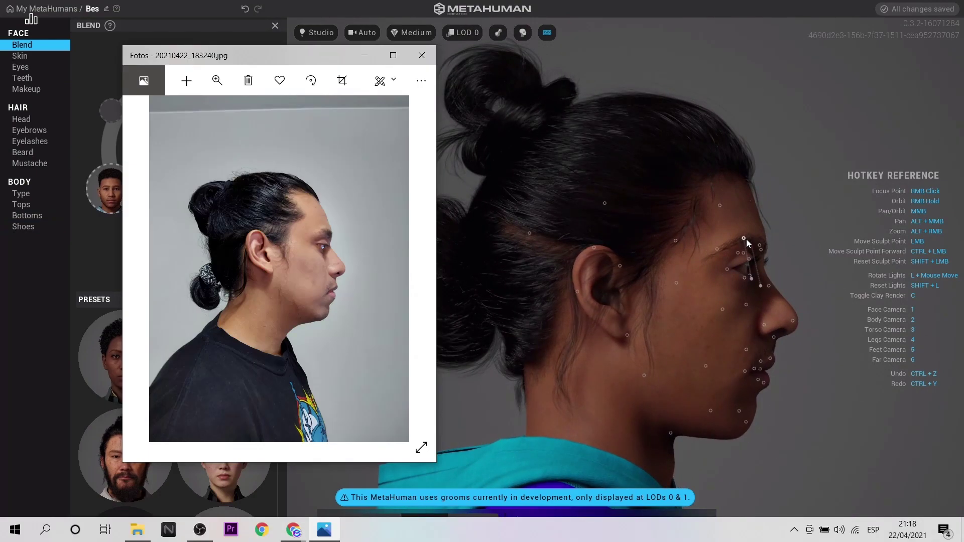
{"action": "key", "text": "alt+Tab"}
{"action": "key", "text": "1"}
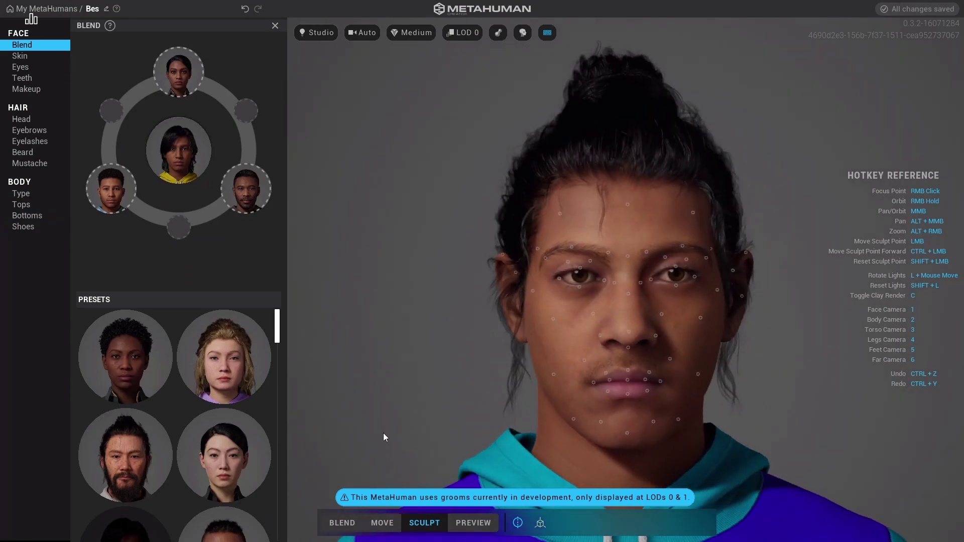
{"action": "key", "text": "alt+Tab"}
{"action": "key", "text": "Left"}
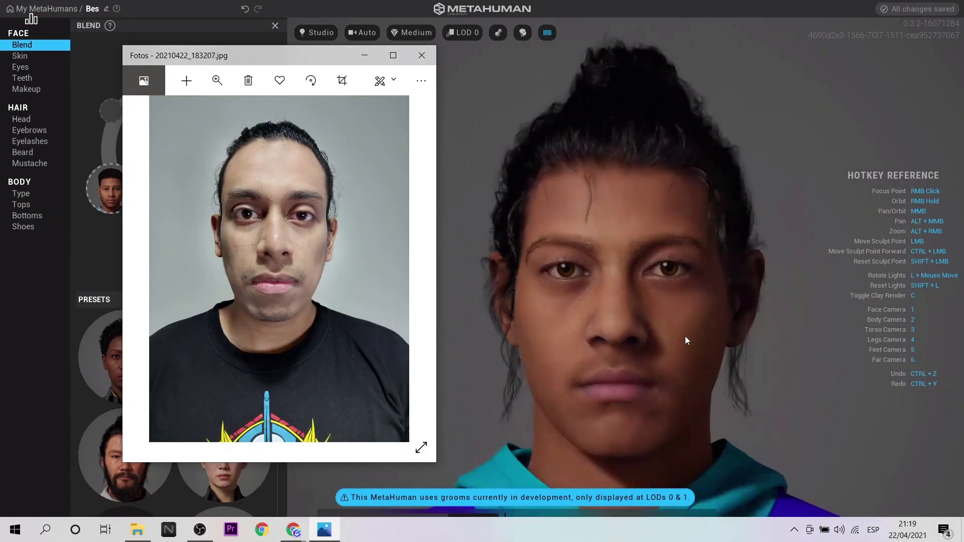
{"action": "key", "text": "alt+Tab"}
{"action": "left_click", "coordinate": [438, 525]}
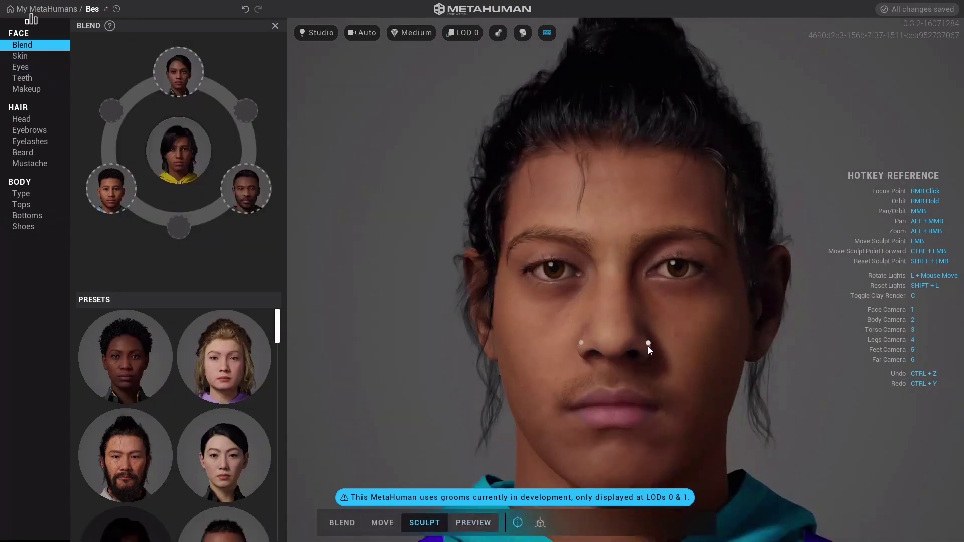
{"action": "key", "text": "alt+Tab"}
{"action": "key", "text": "alt+Tab"}
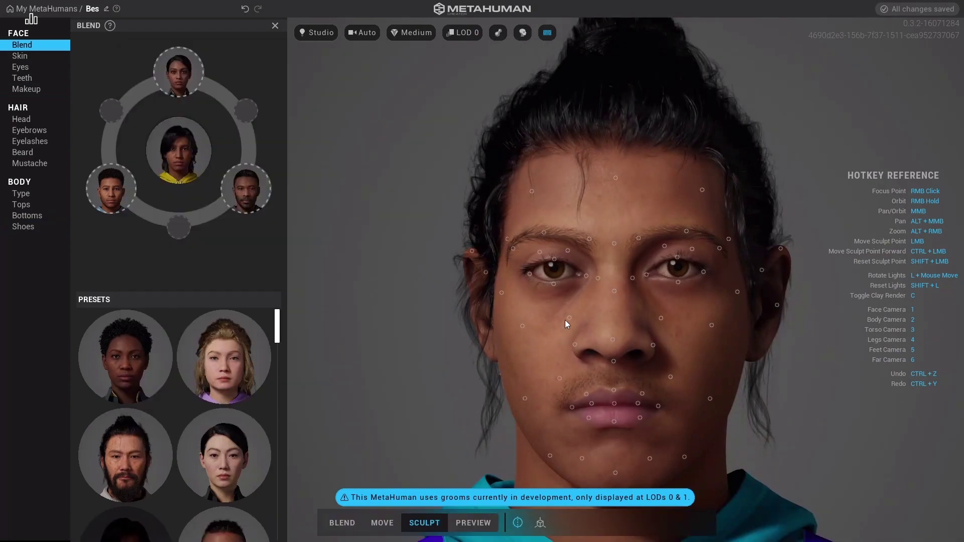
{"action": "right_click_drag", "start_coordinate": [559, 315], "coordinate": [457, 386]}
{"action": "key", "text": "alt+Tab"}
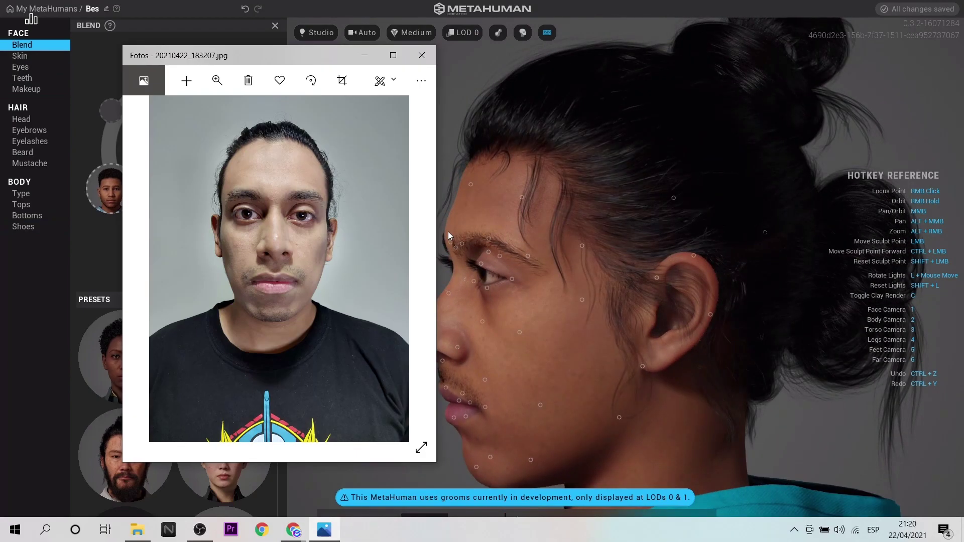
{"action": "key", "text": "alt+Tab"}
{"action": "key", "text": "1"}
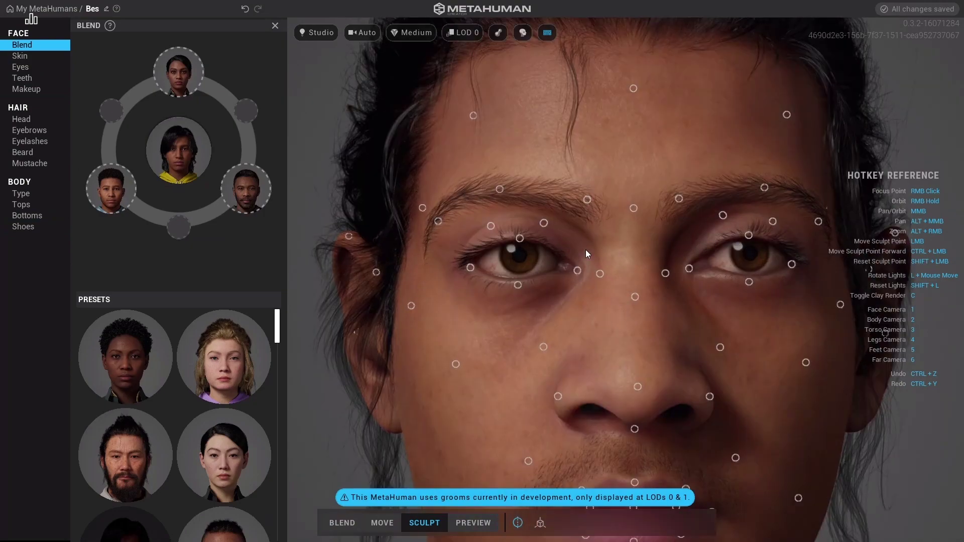
Compare with the close-up face photo and reshape the area under both eyes
{"action": "key", "text": "alt+Tab"}
{"action": "scroll", "coordinate": [267, 396], "scroll_direction": "up", "scroll_amount": 3}
{"action": "key", "text": "alt+Tab"}
{"action": "key", "text": "alt+Tab"}
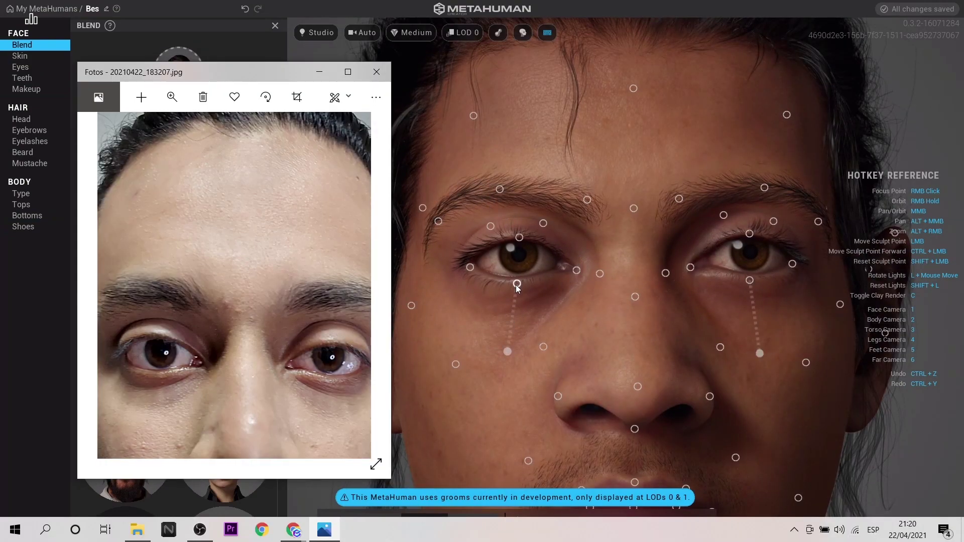
{"action": "key", "text": "alt+Tab"}
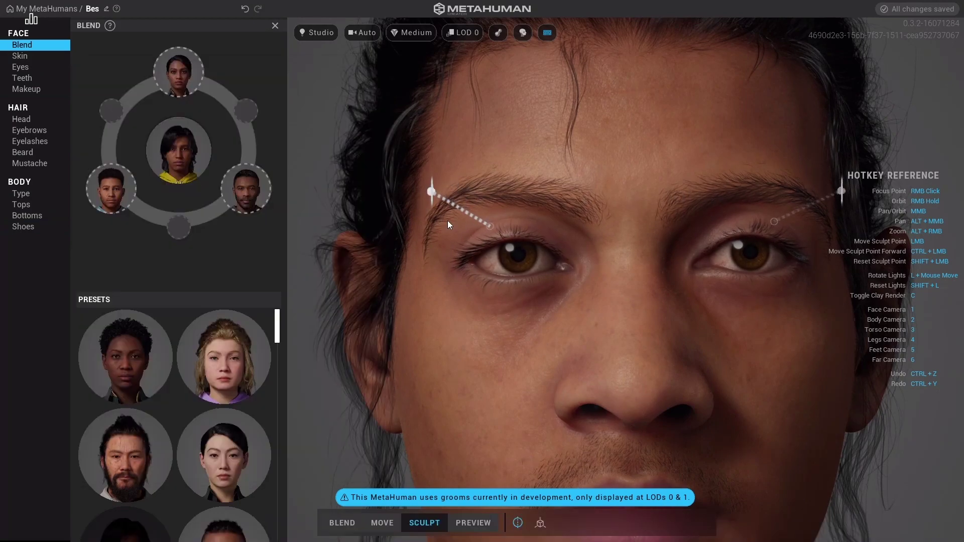
{"action": "key", "text": "alt+Tab"}
{"action": "key", "text": "alt+Tab"}
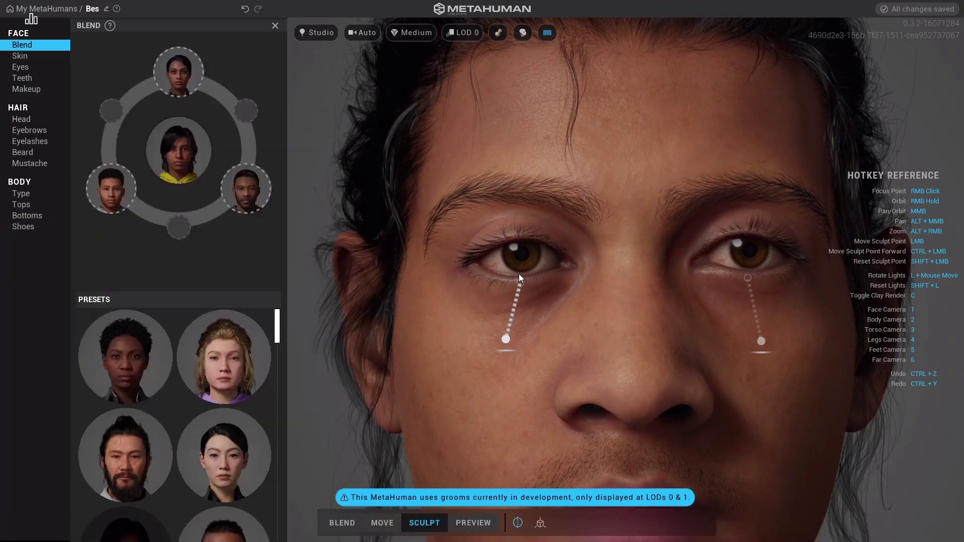
{"action": "left_click_drag", "start_coordinate": [509, 289], "coordinate": [455, 325]}
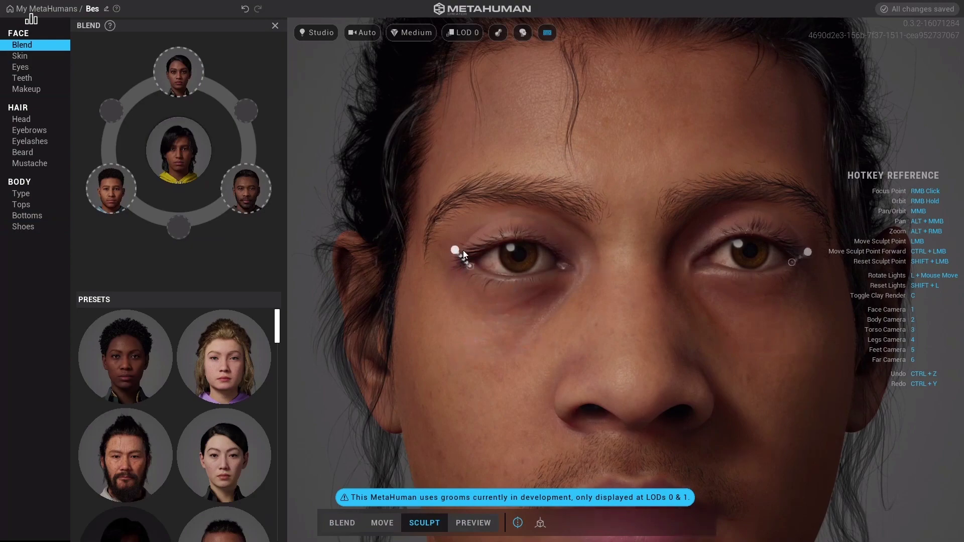
{"action": "key", "text": "1"}
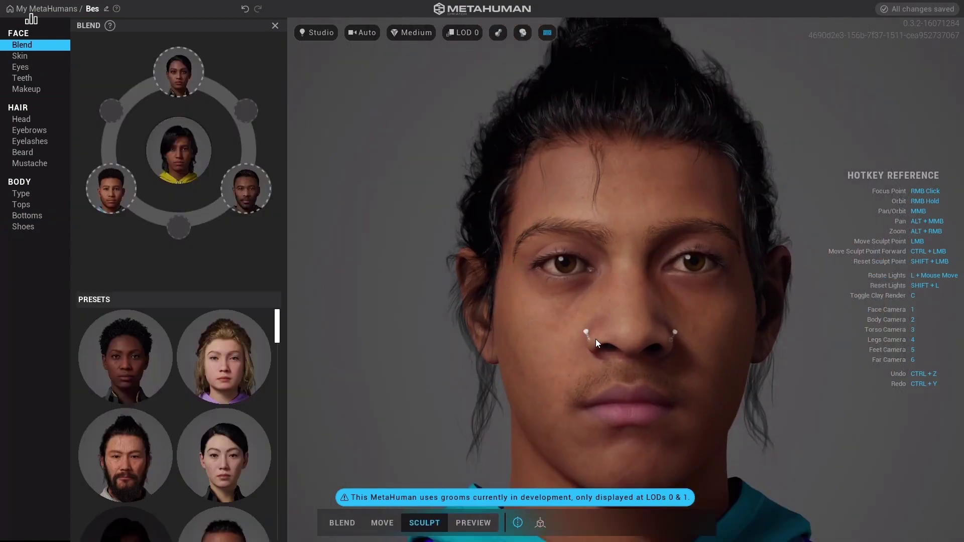
Open the Skin settings and switch to Preview mode
{"action": "key", "text": "alt+Tab"}
{"action": "key", "text": "alt+Tab"}
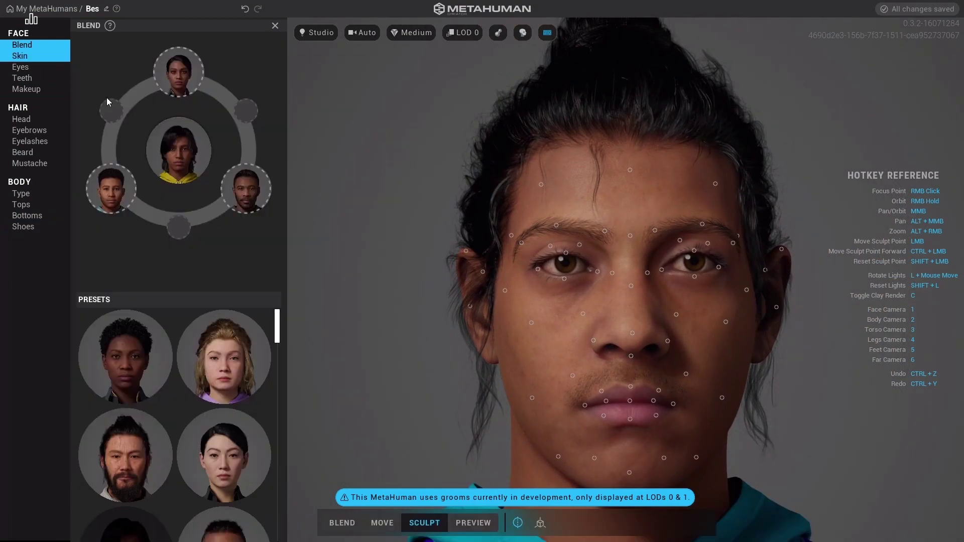
{"action": "left_click", "coordinate": [20, 56]}
{"action": "left_click", "coordinate": [473, 523]}
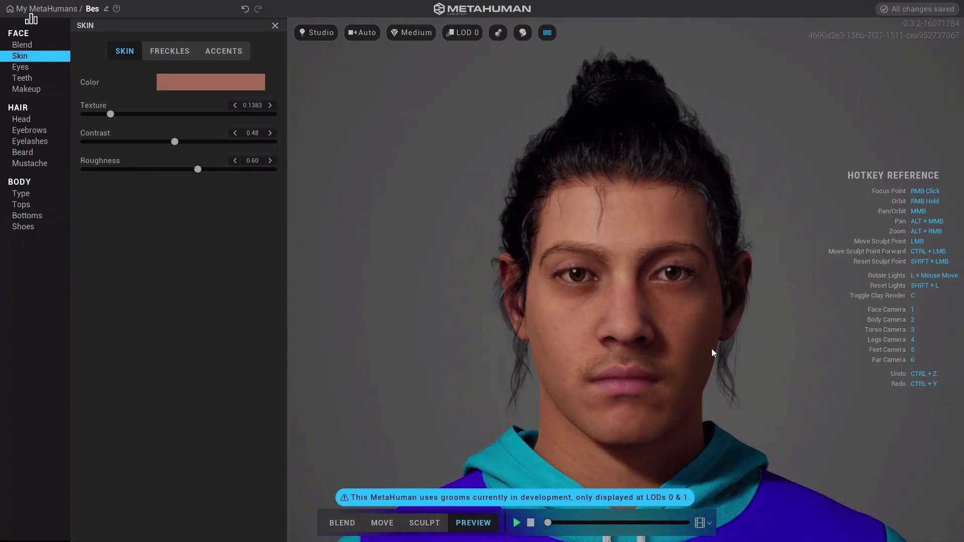
In Move mode, orbit the head to profile and compare it with the side reference photo
{"action": "right_click_drag", "start_coordinate": [712, 349], "coordinate": [552, 351]}
{"action": "key", "text": "alt+Tab"}
{"action": "key", "text": "alt+Tab"}
{"action": "left_click", "coordinate": [383, 522]}
{"action": "key", "text": "alt+Tab"}
{"action": "key", "text": "alt+Tab"}
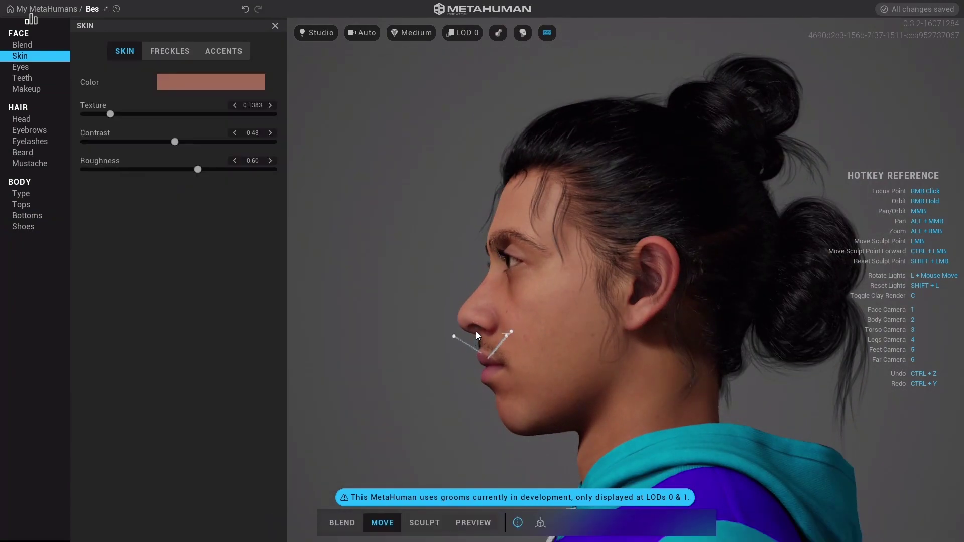
{"action": "right_click_drag", "start_coordinate": [509, 284], "coordinate": [692, 323]}
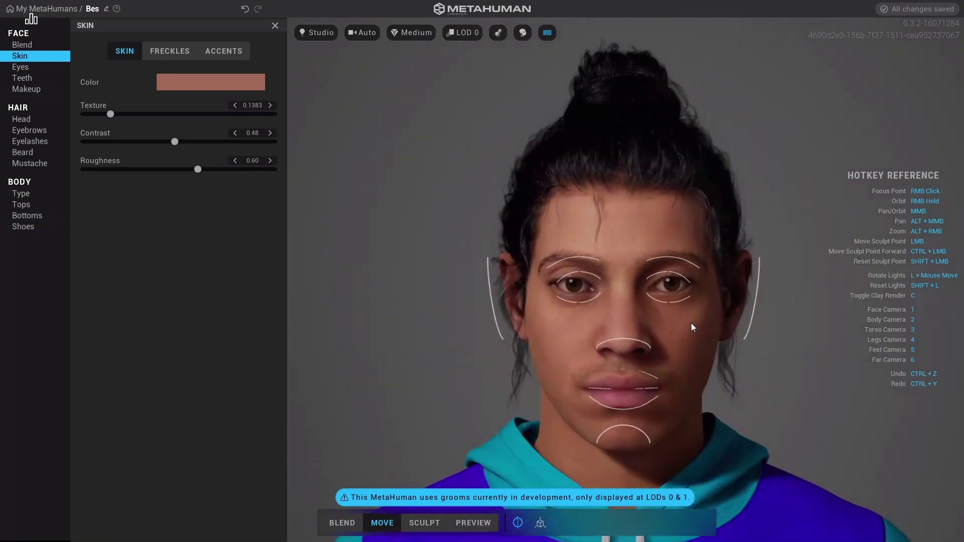
{"action": "mouse_move", "coordinate": [632, 333]}
{"action": "right_mouse_down"}
{"action": "mouse_move", "coordinate": [452, 389]}
{"action": "mouse_move", "coordinate": [321, 318]}
{"action": "right_mouse_up"}
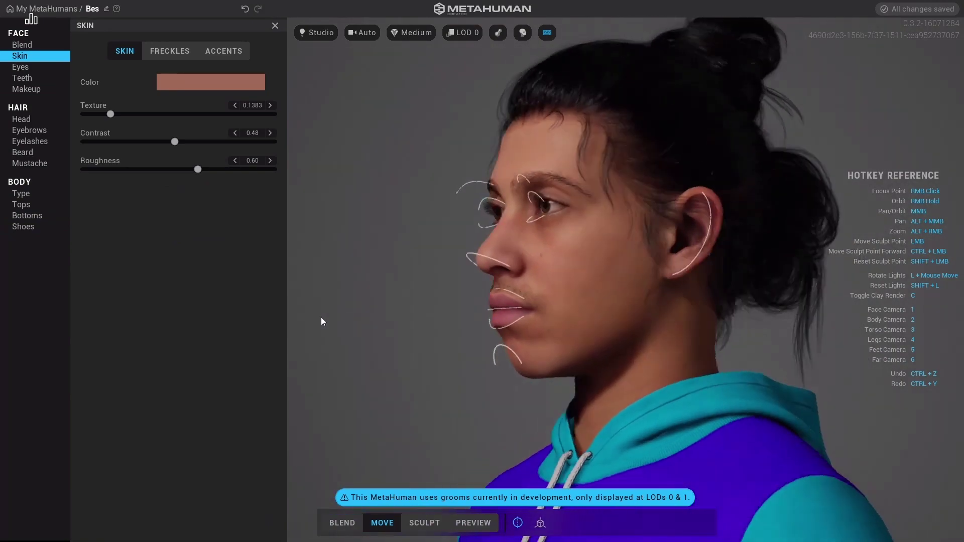
{"action": "key", "text": "alt+Tab"}
{"action": "key", "text": "alt+Tab"}
{"action": "key", "text": "1"}
Cycle through Sculpt and Move modes and settle on Blend mode for the face
{"action": "key", "text": "alt+Tab"}
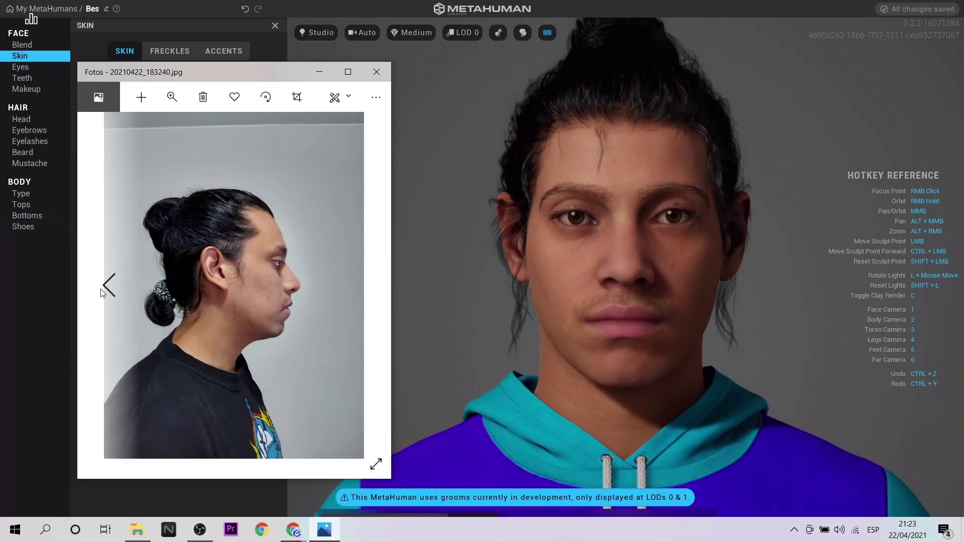
{"action": "key", "text": "alt+Tab"}
{"action": "left_click", "coordinate": [424, 523]}
{"action": "left_click", "coordinate": [382, 523]}
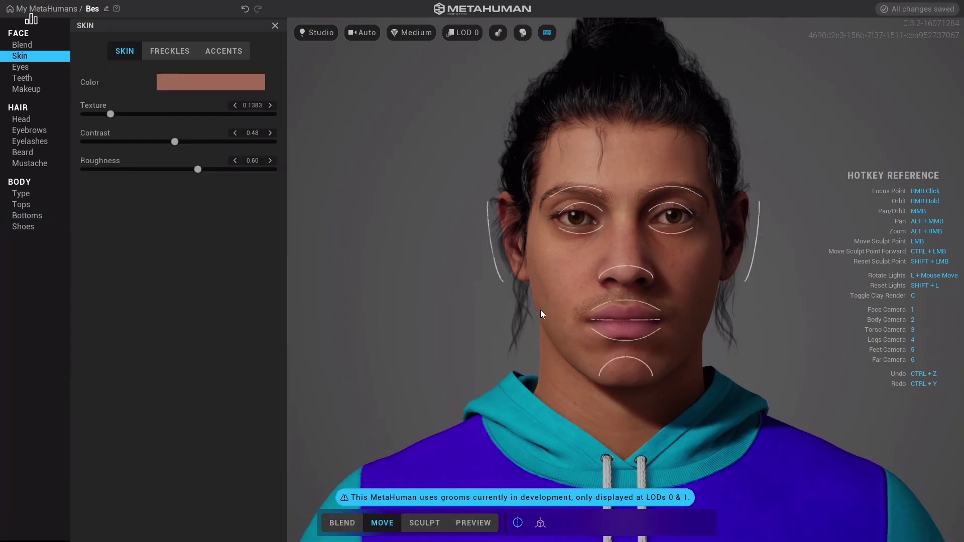
{"action": "left_click", "coordinate": [425, 523]}
{"action": "left_click", "coordinate": [342, 522]}
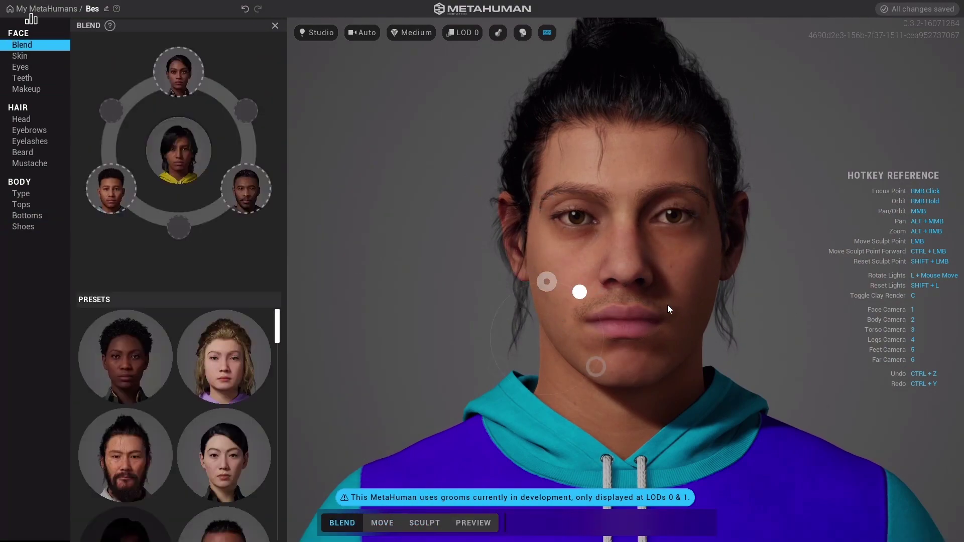
Remove presets and drag new faces, including the dark-haired woman, into the blend ring
{"action": "left_click_drag", "start_coordinate": [224, 454], "coordinate": [101, 149]}
{"action": "scroll", "coordinate": [218, 446], "scroll_direction": "down", "scroll_amount": 5}
{"action": "left_click_drag", "start_coordinate": [218, 446], "coordinate": [234, 89]}
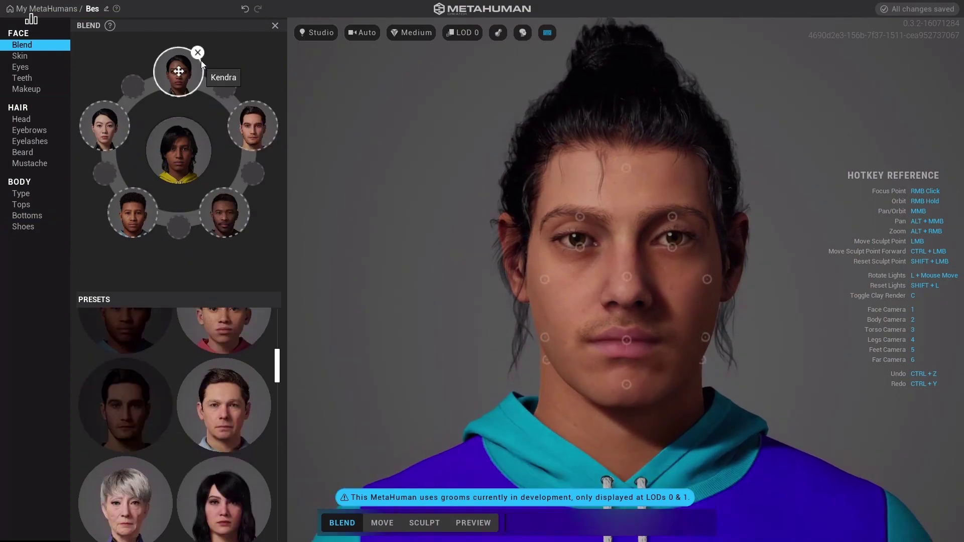
{"action": "left_click", "coordinate": [198, 53]}
{"action": "left_click", "coordinate": [267, 169]}
{"action": "left_click_drag", "start_coordinate": [125, 332], "coordinate": [125, 199]}
{"action": "scroll", "coordinate": [180, 463], "scroll_direction": "down", "scroll_amount": 3}
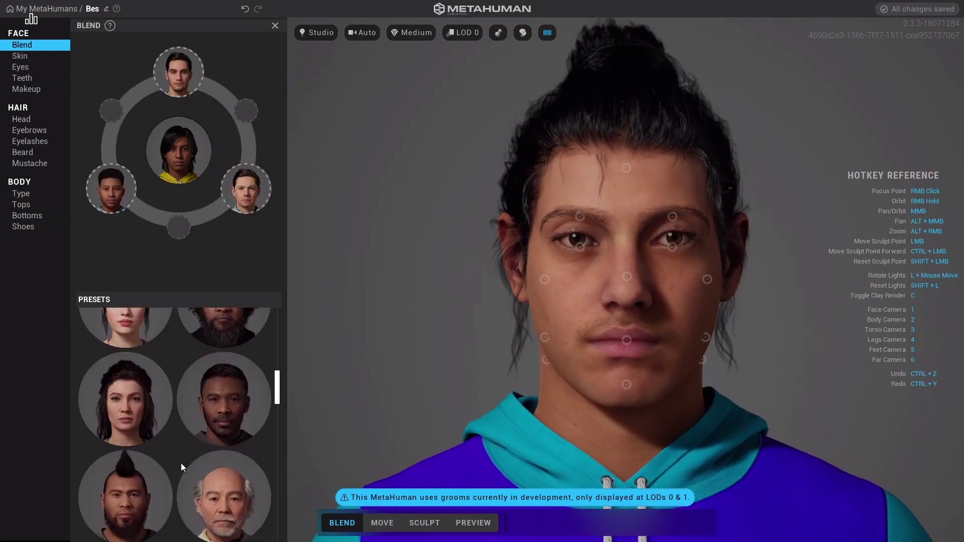
{"action": "mouse_move", "coordinate": [181, 463]}
{"action": "left_mouse_down"}
{"action": "mouse_move", "coordinate": [253, 125]}
{"action": "mouse_move", "coordinate": [224, 212]}
{"action": "left_mouse_up"}
{"action": "left_click_drag", "start_coordinate": [247, 181], "coordinate": [179, 227]}
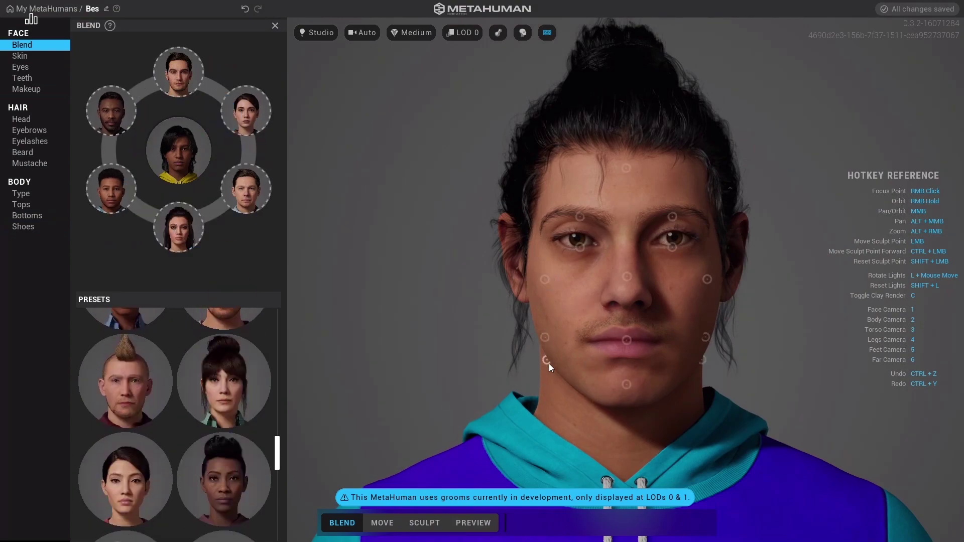
Blend the eye region and cheek toward the surrounding presets, checking the profile against the photo
{"action": "left_click_drag", "start_coordinate": [672, 248], "coordinate": [681, 276]}
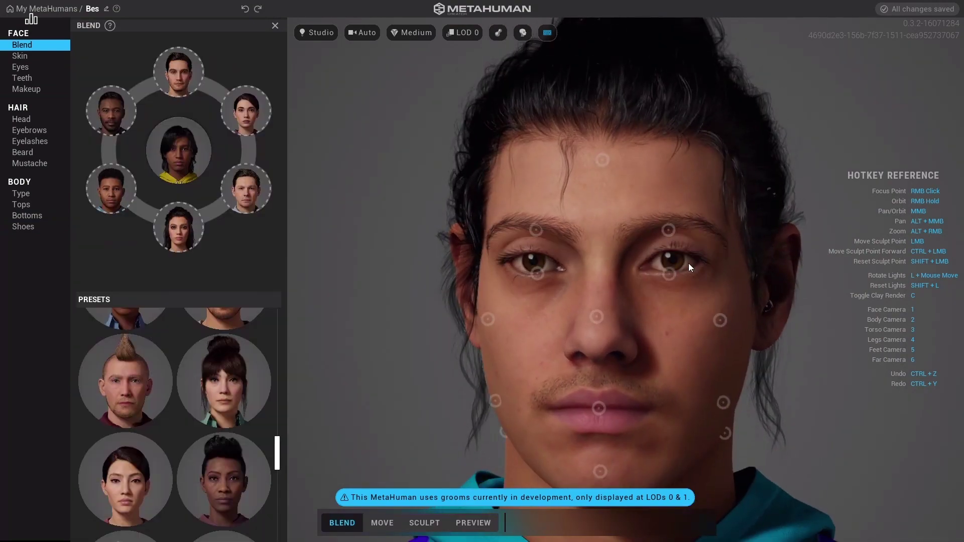
{"action": "left_click_drag", "start_coordinate": [628, 332], "coordinate": [824, 456]}
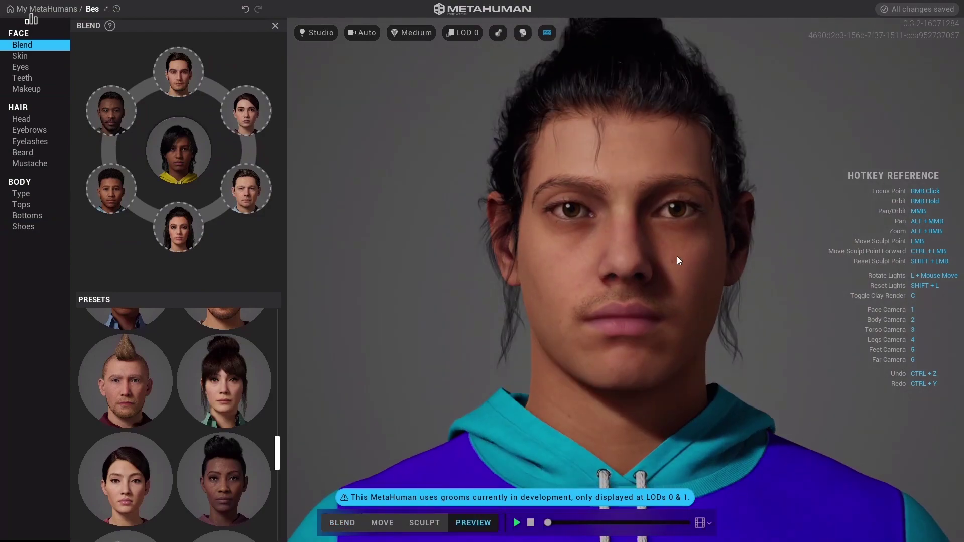
{"action": "key", "text": "alt+Tab"}
{"action": "key", "text": "alt+Tab"}
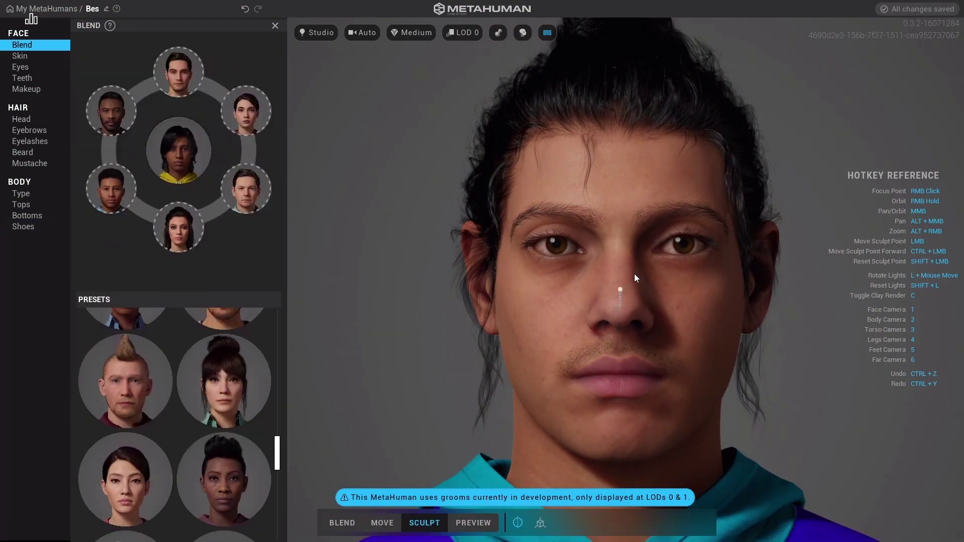
{"action": "right_click_drag", "start_coordinate": [635, 273], "coordinate": [451, 269]}
{"action": "right_click_drag", "start_coordinate": [514, 328], "coordinate": [701, 252]}
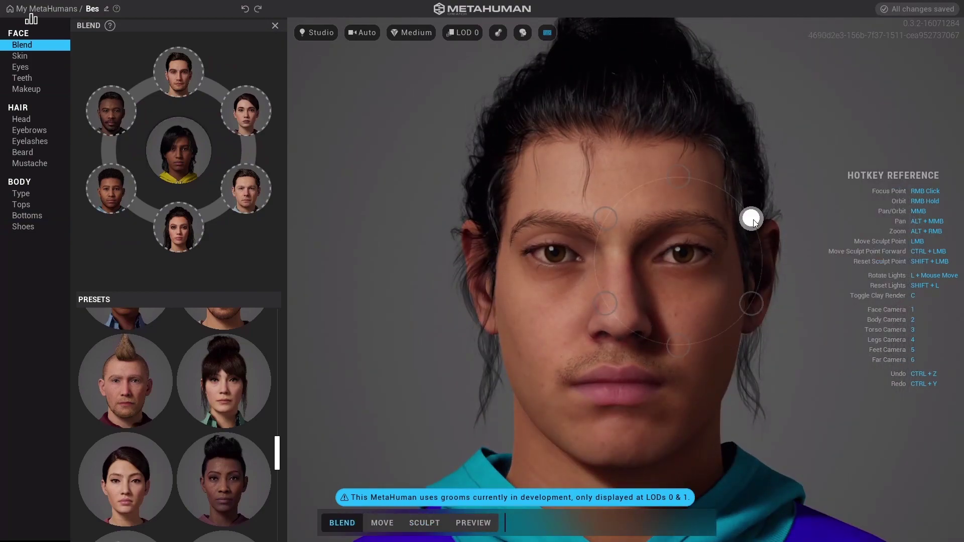
{"action": "left_click_drag", "start_coordinate": [277, 464], "coordinate": [276, 499]}
{"action": "scroll", "coordinate": [238, 444], "scroll_direction": "up", "scroll_amount": 10}
{"action": "scroll", "coordinate": [238, 444], "scroll_direction": "down", "scroll_amount": 4}
{"action": "scroll", "coordinate": [238, 444], "scroll_direction": "down", "scroll_amount": 3}
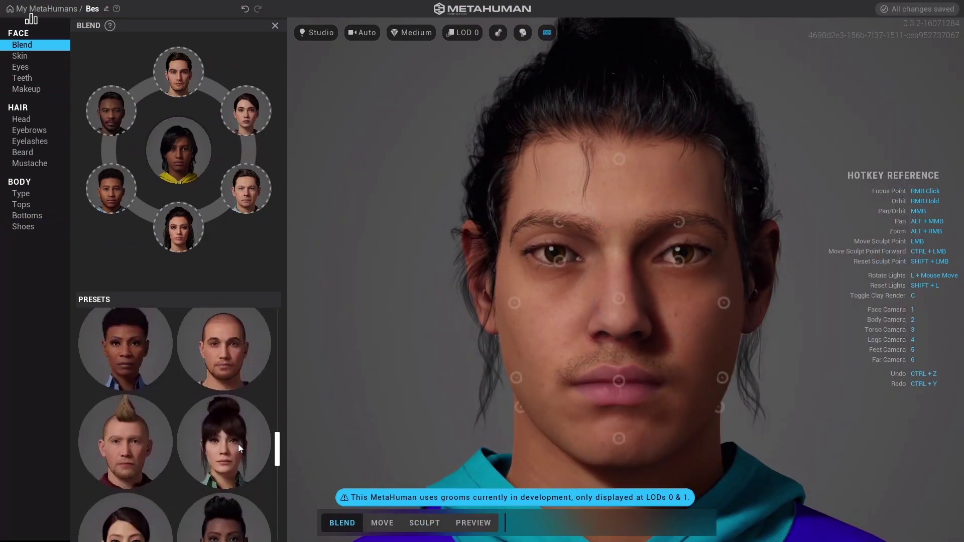
{"action": "scroll", "coordinate": [238, 444], "scroll_direction": "down", "scroll_amount": 3}
{"action": "scroll", "coordinate": [238, 444], "scroll_direction": "down", "scroll_amount": 3}
Apply the second eye preset and return to the face blend panel
{"action": "left_click", "coordinate": [24, 68]}
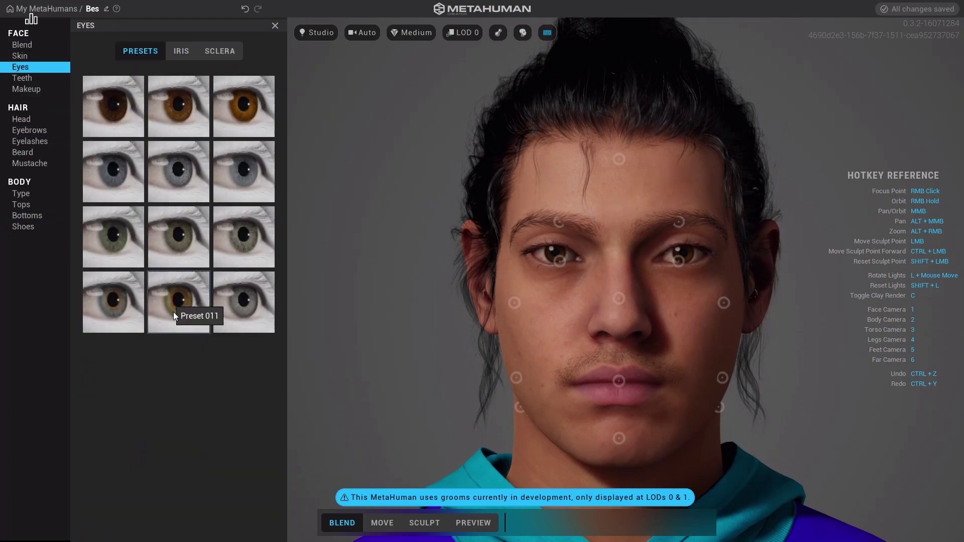
{"action": "left_click", "coordinate": [179, 118]}
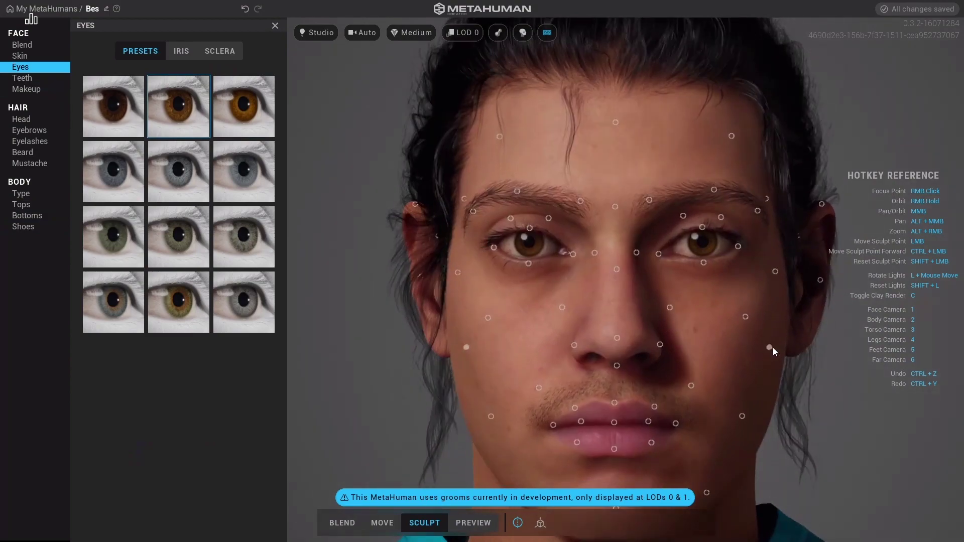
{"action": "key", "text": "1"}
{"action": "left_click", "coordinate": [23, 45]}
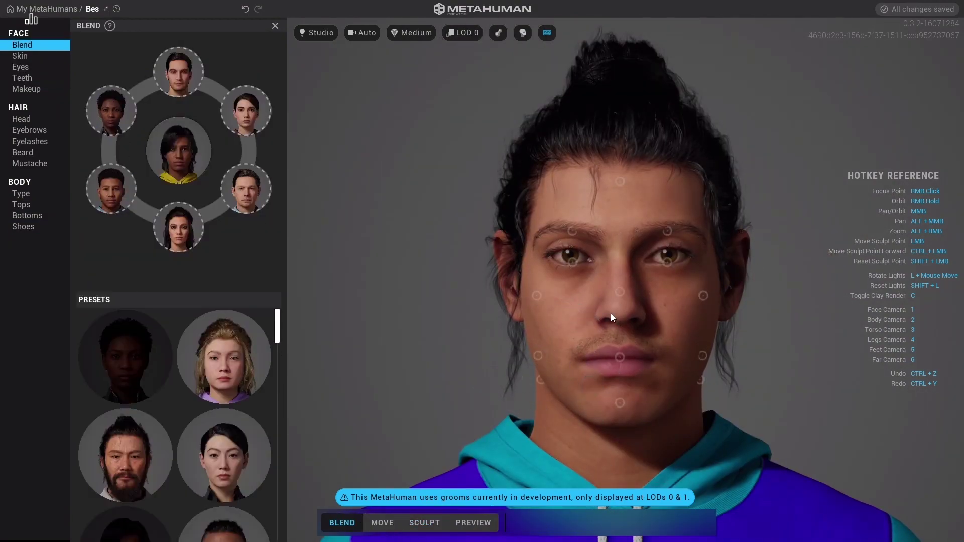
Sculpt the cheek, inspect the face, and review the eyebrow and eyelash options
{"action": "right_click_drag", "start_coordinate": [611, 314], "coordinate": [721, 338]}
{"action": "mouse_move", "coordinate": [723, 380]}
{"action": "right_mouse_down"}
{"action": "mouse_move", "coordinate": [481, 338]}
{"action": "mouse_move", "coordinate": [648, 308]}
{"action": "right_mouse_up"}
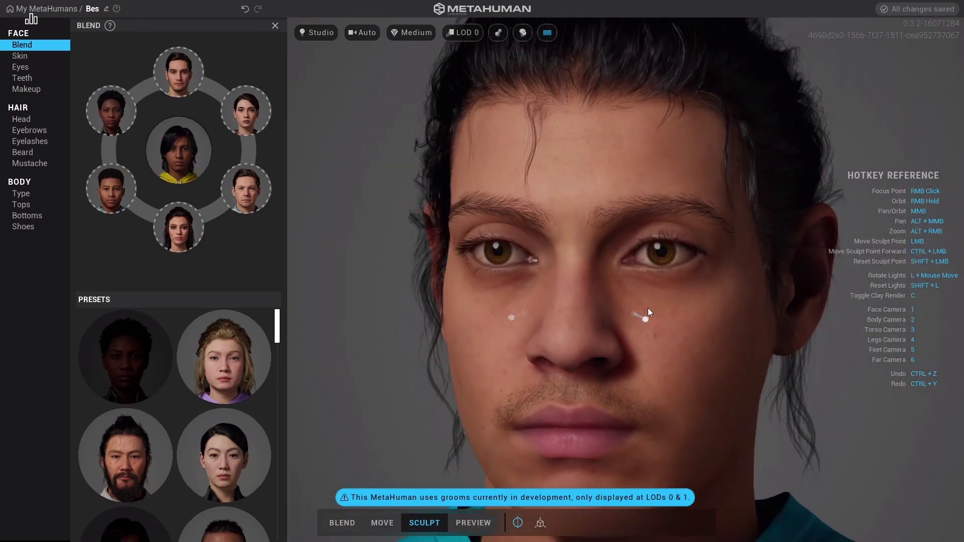
{"action": "right_click_drag", "start_coordinate": [622, 348], "coordinate": [366, 359]}
{"action": "left_click", "coordinate": [22, 45]}
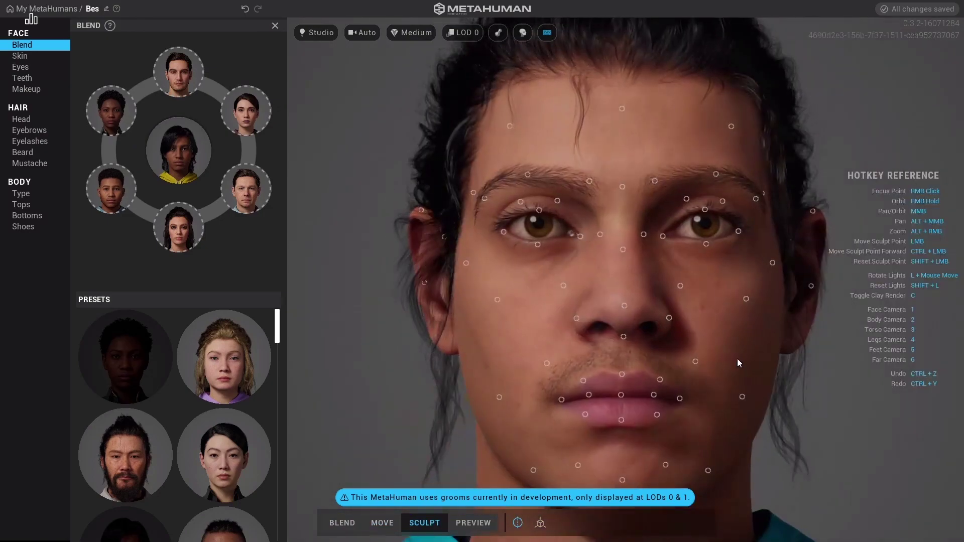
{"action": "left_click", "coordinate": [29, 130]}
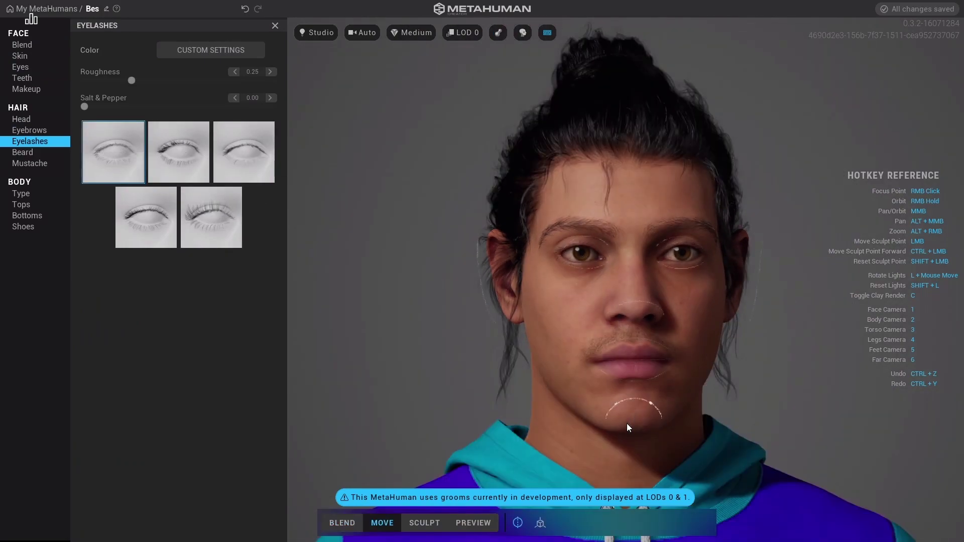
Compare the profile with the photo and drag a different female preset into a blend slot
{"action": "right_click_drag", "start_coordinate": [635, 407], "coordinate": [637, 401]}
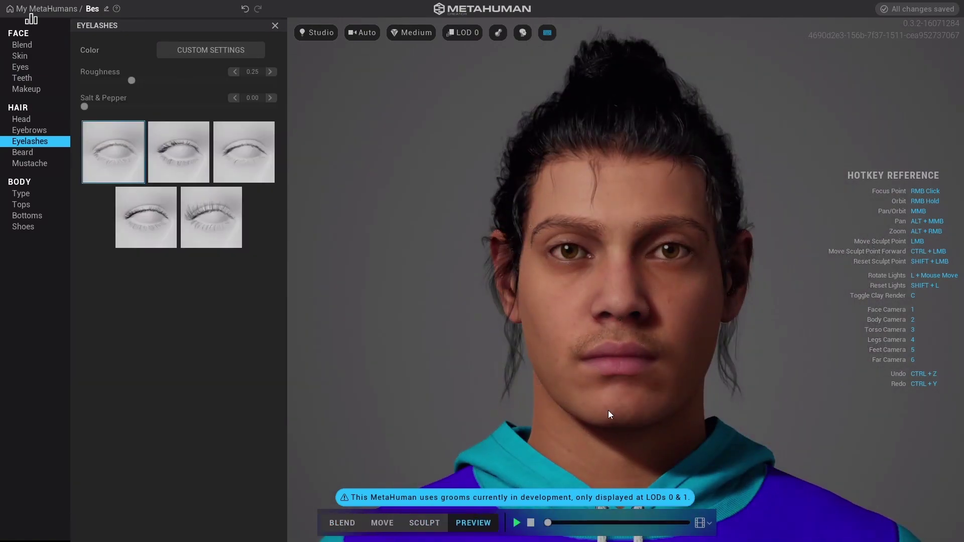
{"action": "key", "text": "alt+Tab"}
{"action": "key", "text": "alt+Tab"}
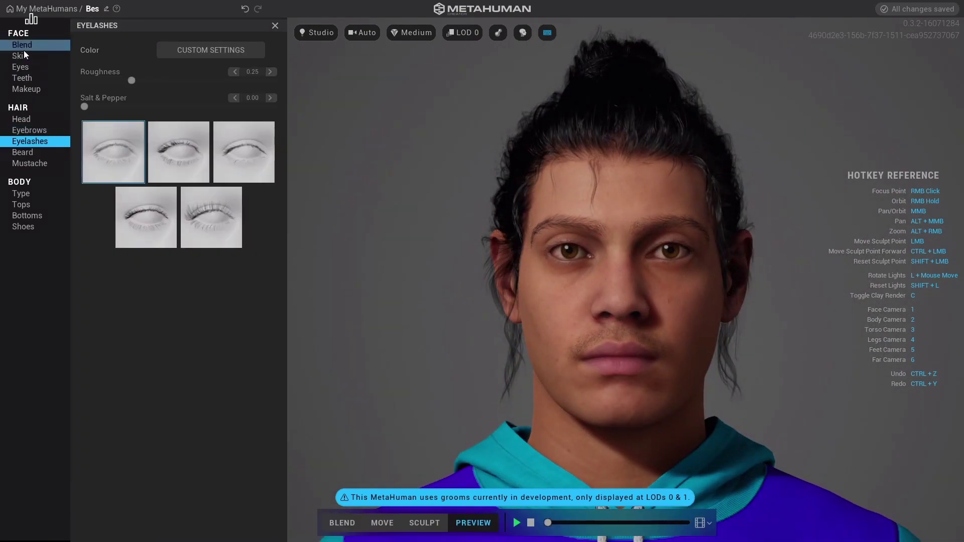
{"action": "left_click", "coordinate": [22, 46]}
{"action": "left_click_drag", "start_coordinate": [222, 457], "coordinate": [111, 111]}
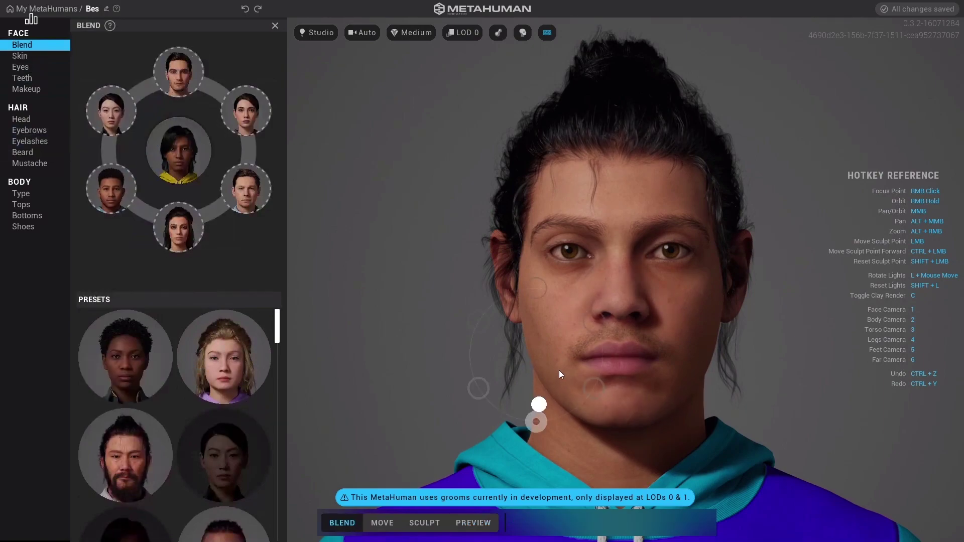
{"action": "key", "text": "alt+Tab"}
{"action": "key", "text": "alt+Tab"}
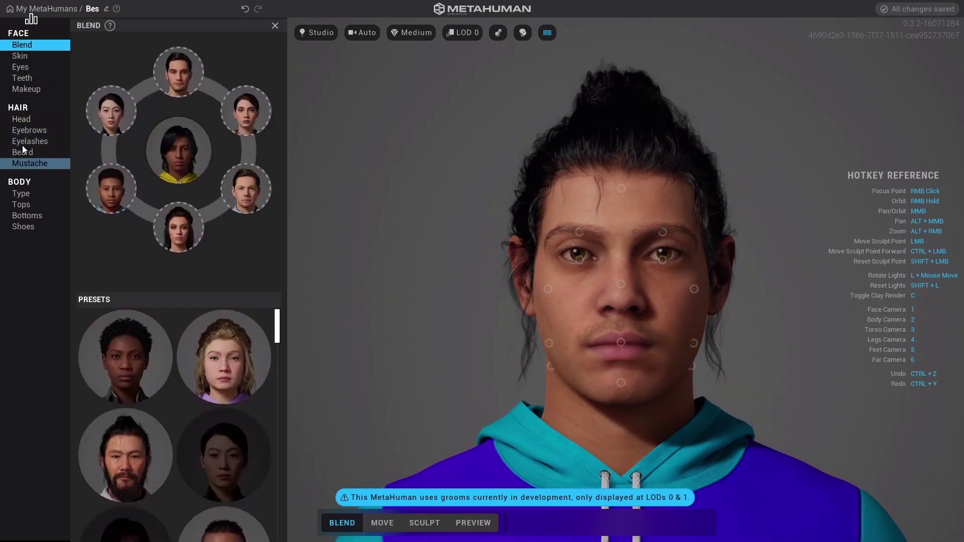
Try Short Faded Neck, Long Straight Bangs and Updo Buns, then settle on Short Clean hair
{"action": "left_click", "coordinate": [34, 122]}
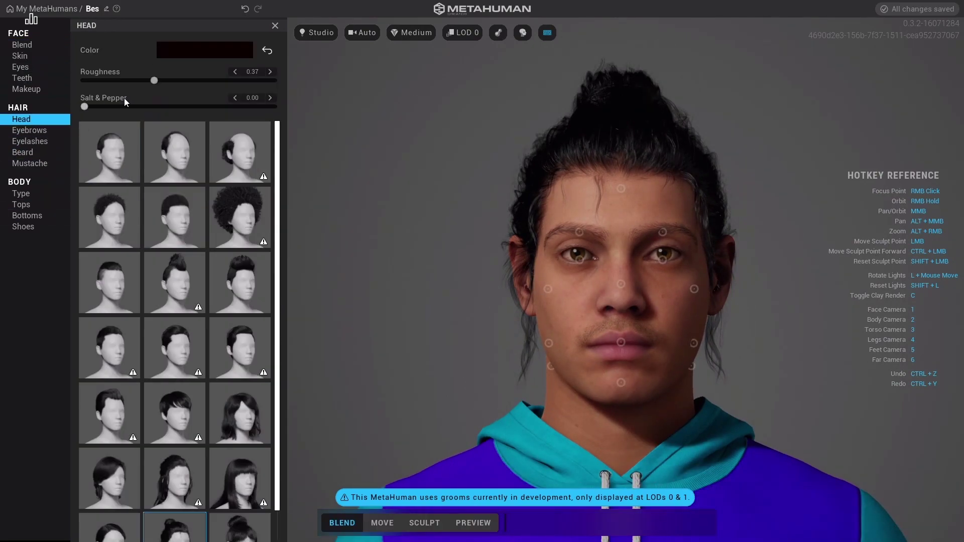
{"action": "left_click", "coordinate": [103, 275]}
{"action": "left_click", "coordinate": [216, 170]}
{"action": "scroll", "coordinate": [182, 301], "scroll_direction": "down", "scroll_amount": 1}
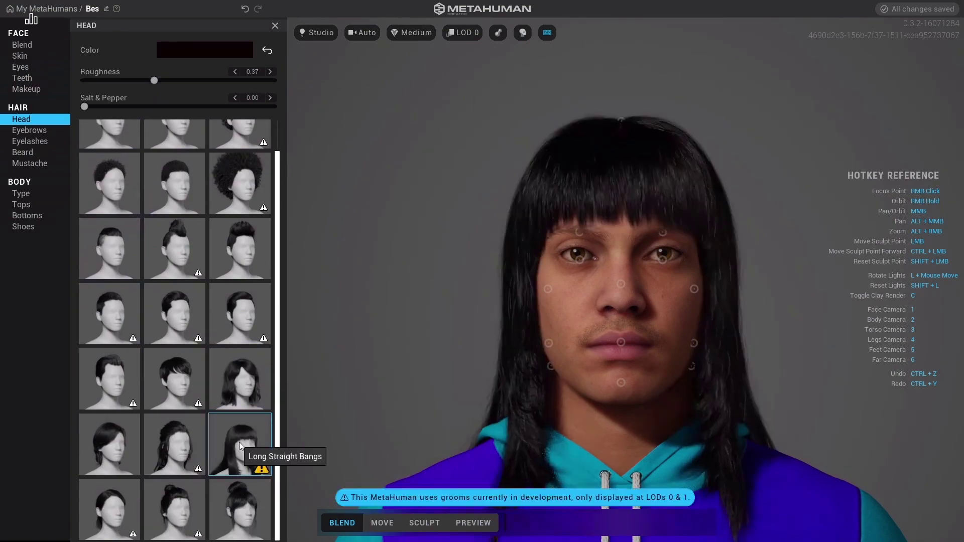
{"action": "left_click", "coordinate": [239, 441]}
{"action": "left_click", "coordinate": [199, 503]}
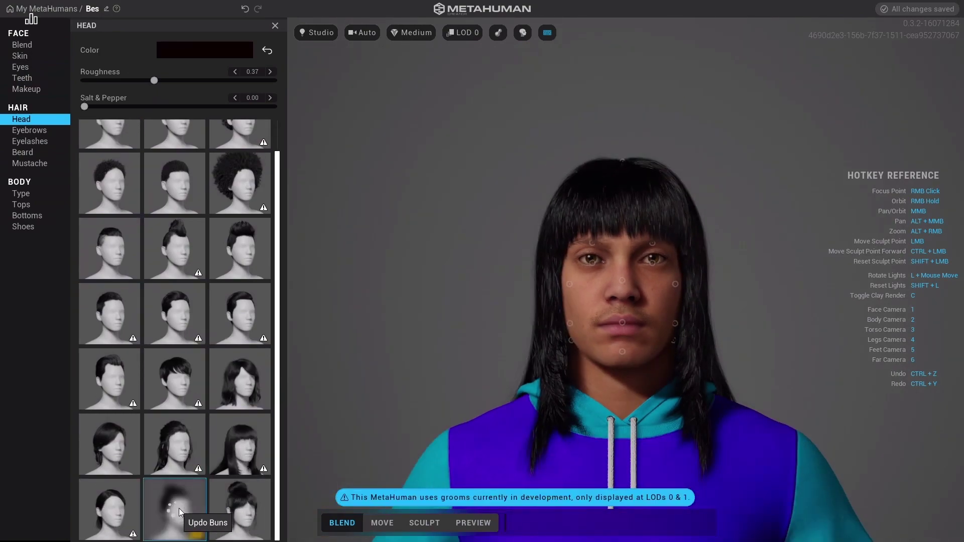
{"action": "left_click", "coordinate": [110, 504]}
{"action": "left_click", "coordinate": [236, 306]}
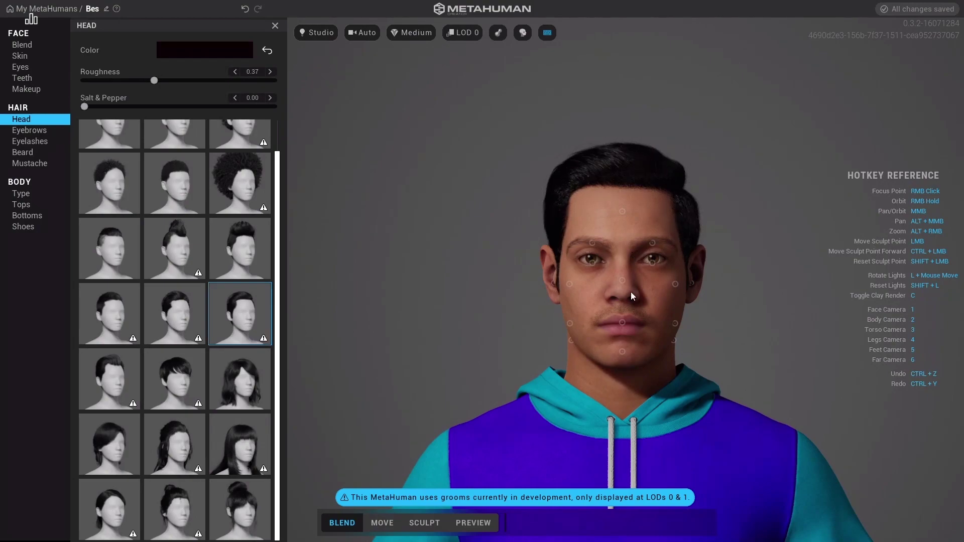
{"action": "scroll", "coordinate": [631, 291], "scroll_direction": "up", "scroll_amount": 3}
{"action": "mouse_move", "coordinate": [613, 295]}
{"action": "right_mouse_down"}
{"action": "mouse_move", "coordinate": [750, 314]}
{"action": "mouse_move", "coordinate": [423, 346]}
{"action": "right_mouse_up"}
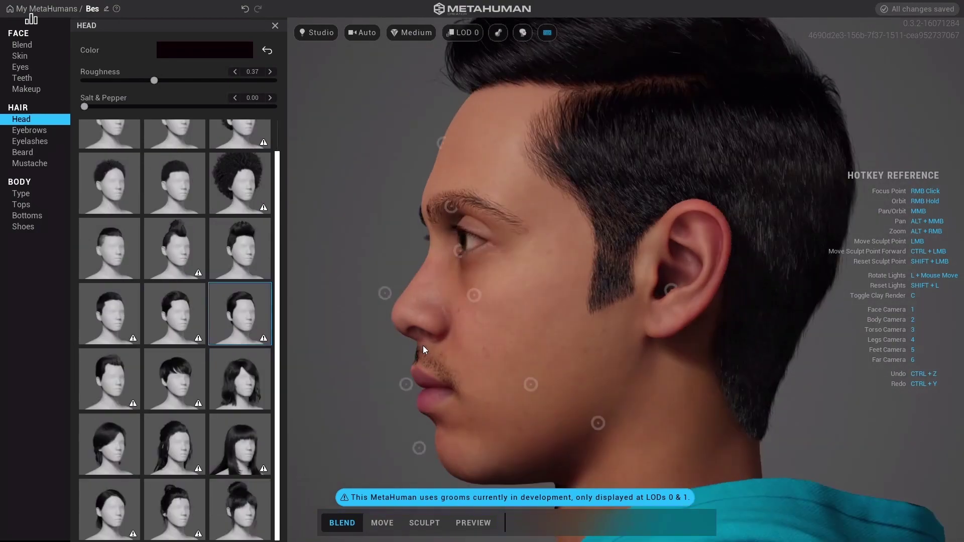
Open the skin colour picker, then switch to Sculpt mode and view the head three-quarter
{"action": "left_click", "coordinate": [20, 56]}
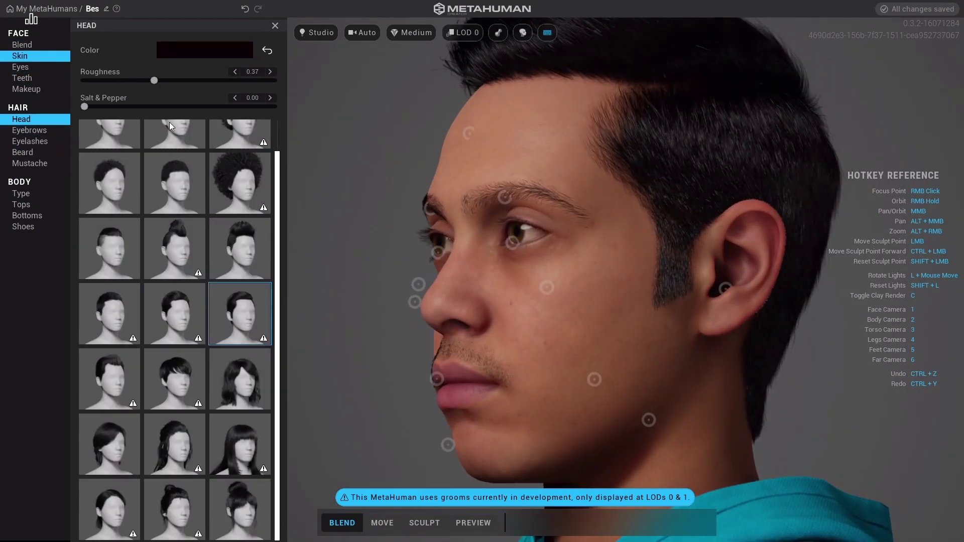
{"action": "left_click", "coordinate": [211, 82]}
{"action": "right_click_drag", "start_coordinate": [278, 131], "coordinate": [637, 318]}
{"action": "scroll", "coordinate": [669, 287], "scroll_direction": "up", "scroll_amount": 2}
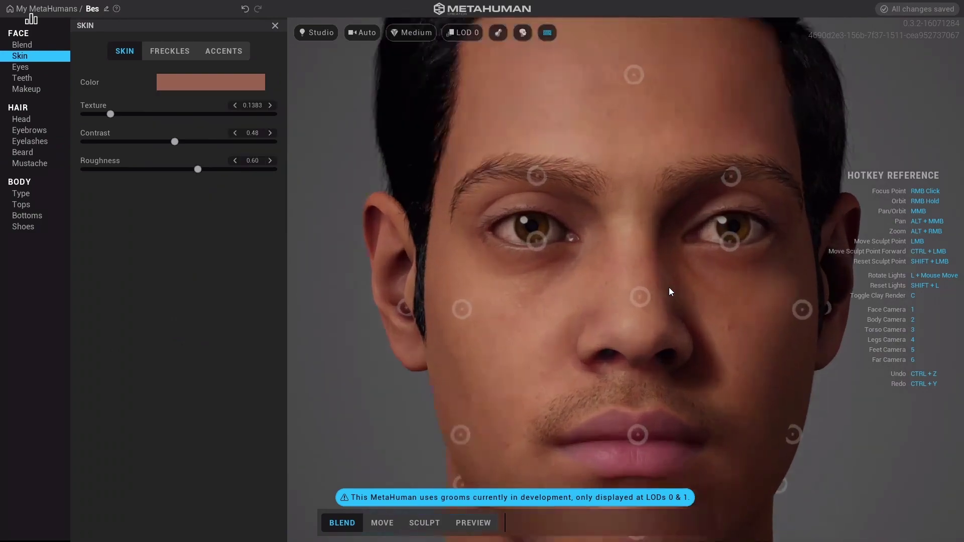
{"action": "scroll", "coordinate": [604, 279], "scroll_direction": "down", "scroll_amount": 2}
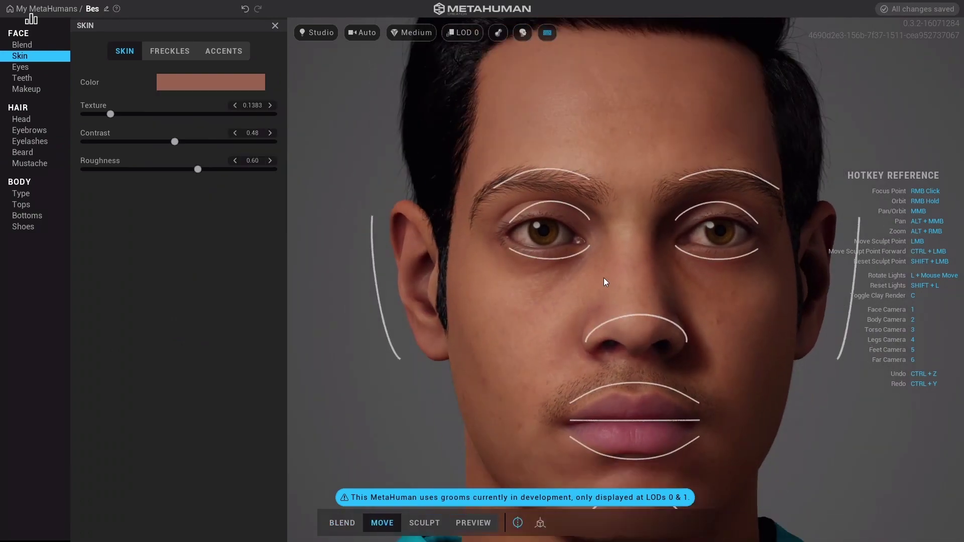
{"action": "scroll", "coordinate": [583, 294], "scroll_direction": "up", "scroll_amount": 2}
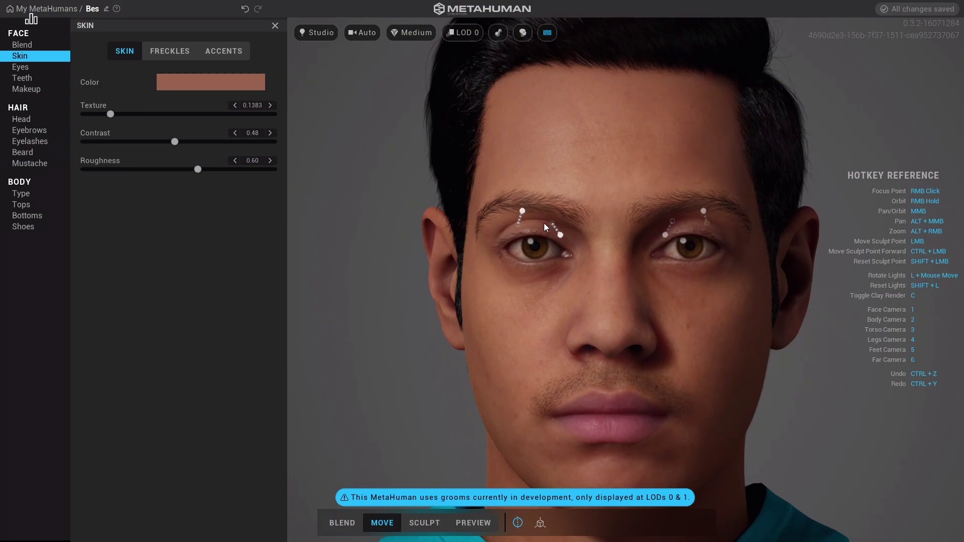
{"action": "key", "text": "s"}
{"action": "scroll", "coordinate": [679, 358], "scroll_direction": "down", "scroll_amount": 2}
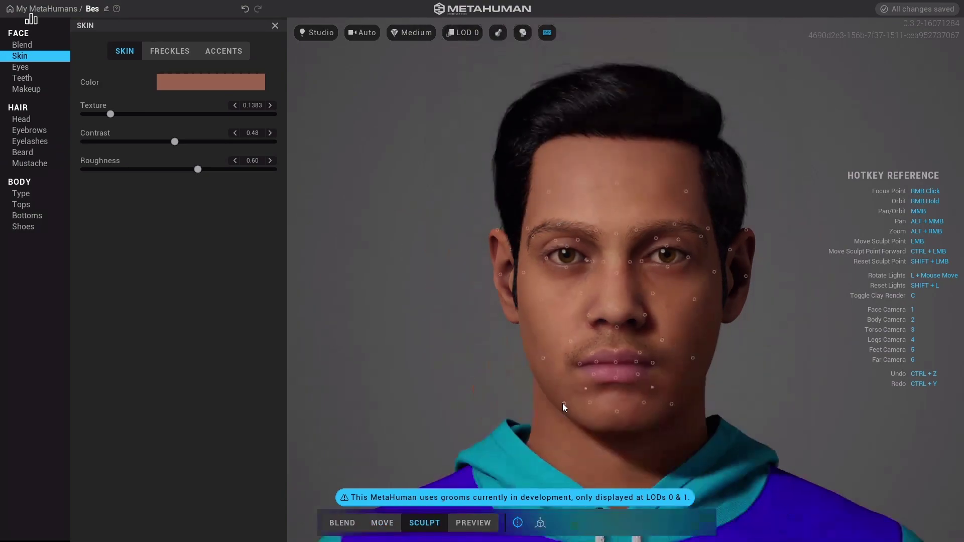
{"action": "right_click_drag", "start_coordinate": [639, 409], "coordinate": [484, 279]}
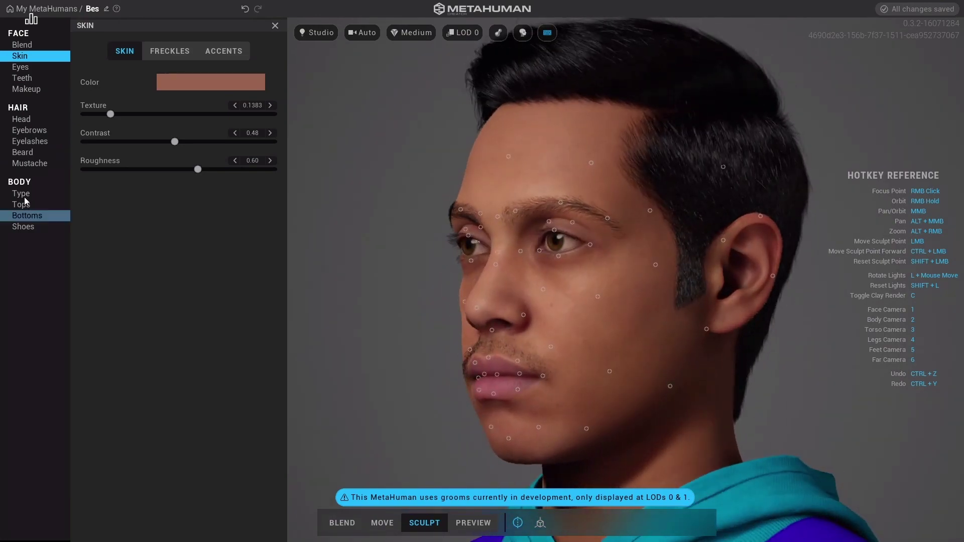
{"action": "left_click", "coordinate": [21, 119]}
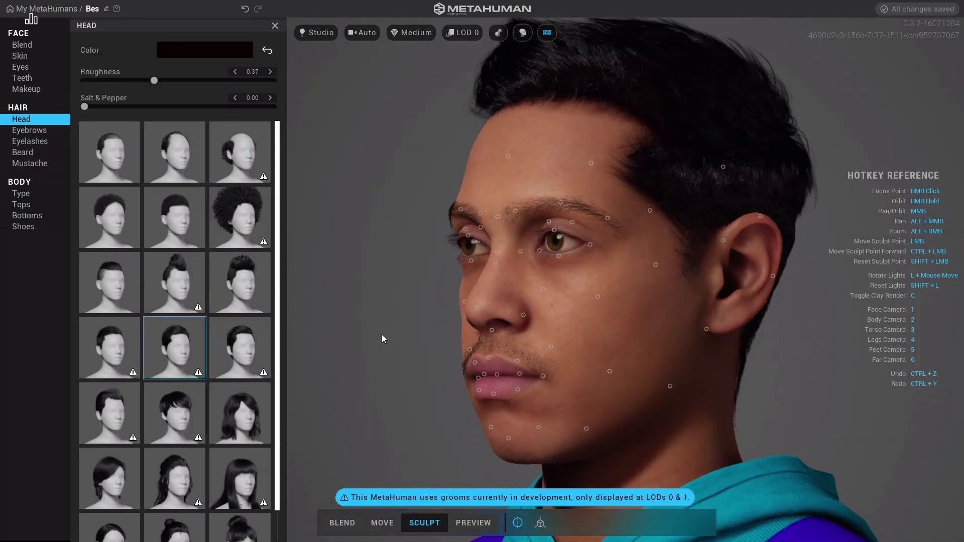
Snap the camera to the full front-face framing to review the outer eye corners
{"action": "key", "text": "1"}
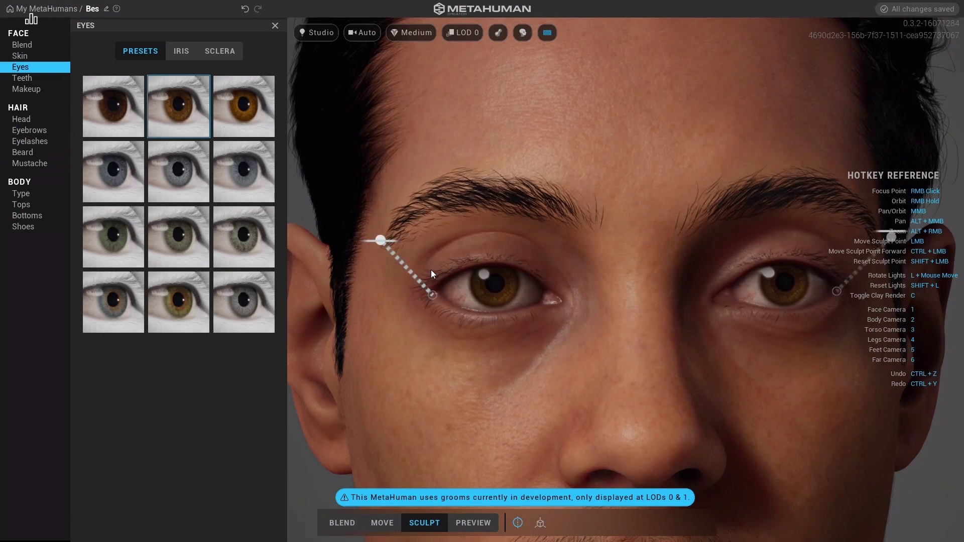
{"action": "key", "text": "1"}
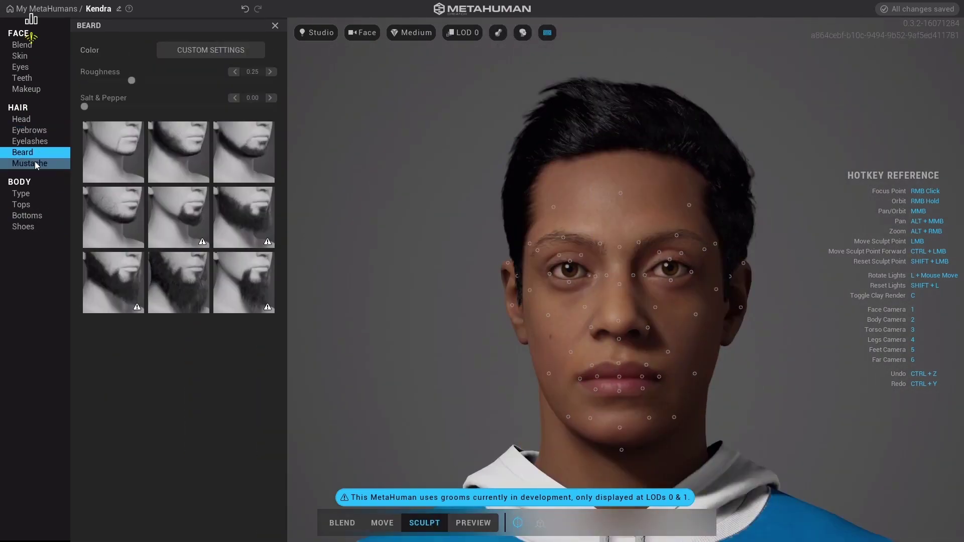
Reshape the face around the nose, raise both eyebrows in Sculpt mode, and check eye options
{"action": "left_click", "coordinate": [36, 164]}
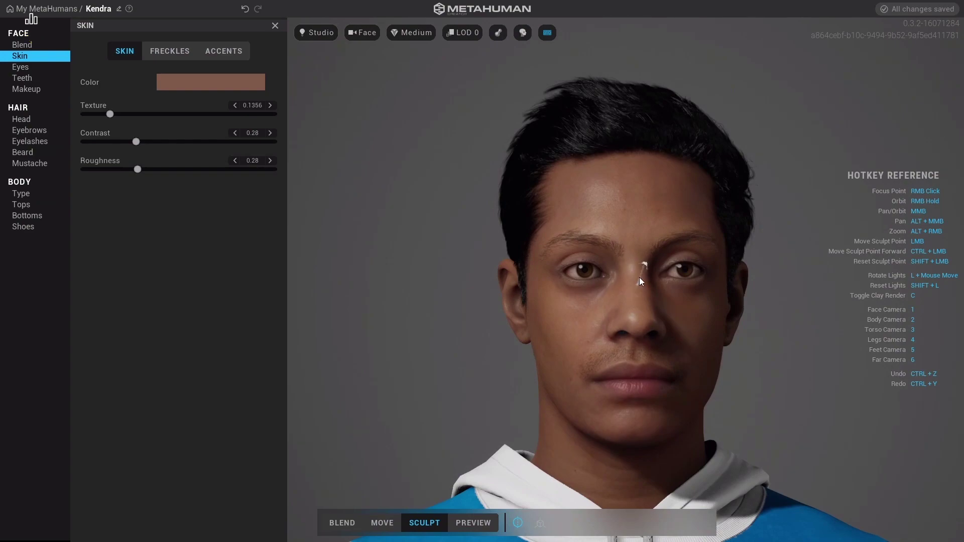
{"action": "left_click_drag", "start_coordinate": [641, 279], "coordinate": [615, 313]}
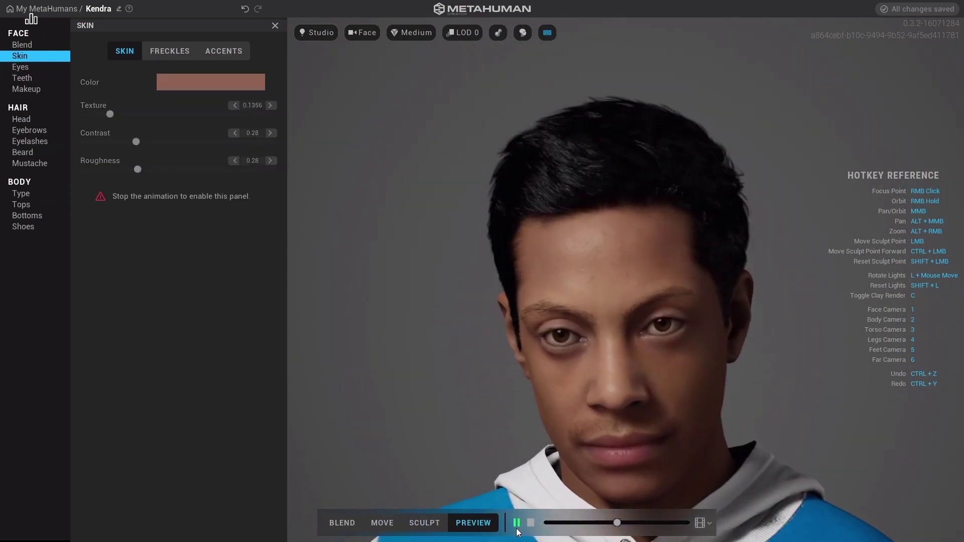
{"action": "left_click", "coordinate": [424, 523]}
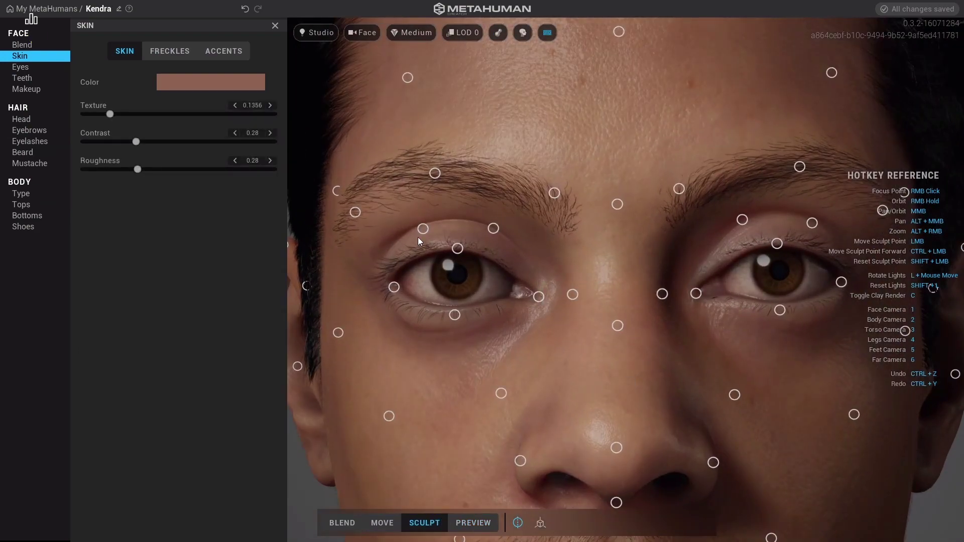
{"action": "left_click_drag", "start_coordinate": [419, 238], "coordinate": [412, 255]}
{"action": "left_click", "coordinate": [21, 67]}
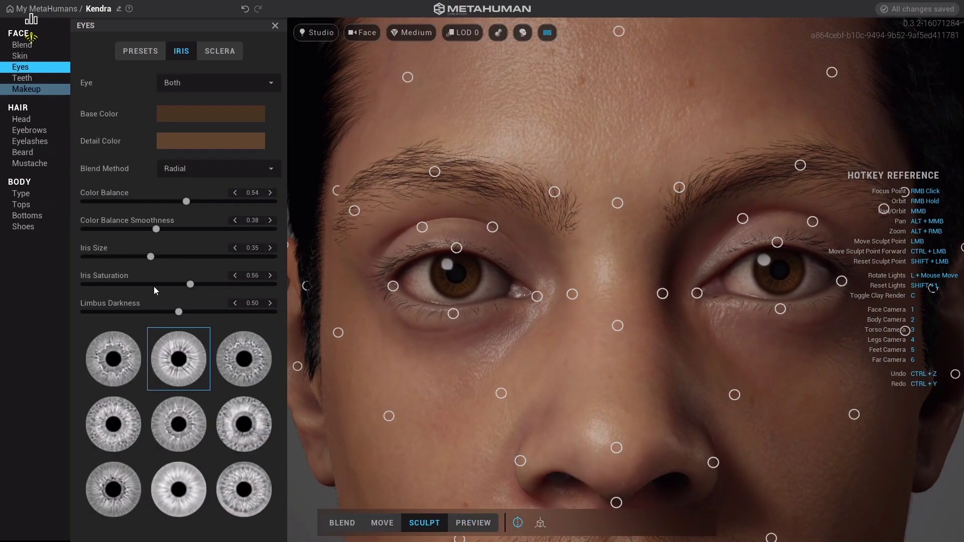
{"action": "left_click", "coordinate": [30, 141]}
{"action": "key", "text": "1"}
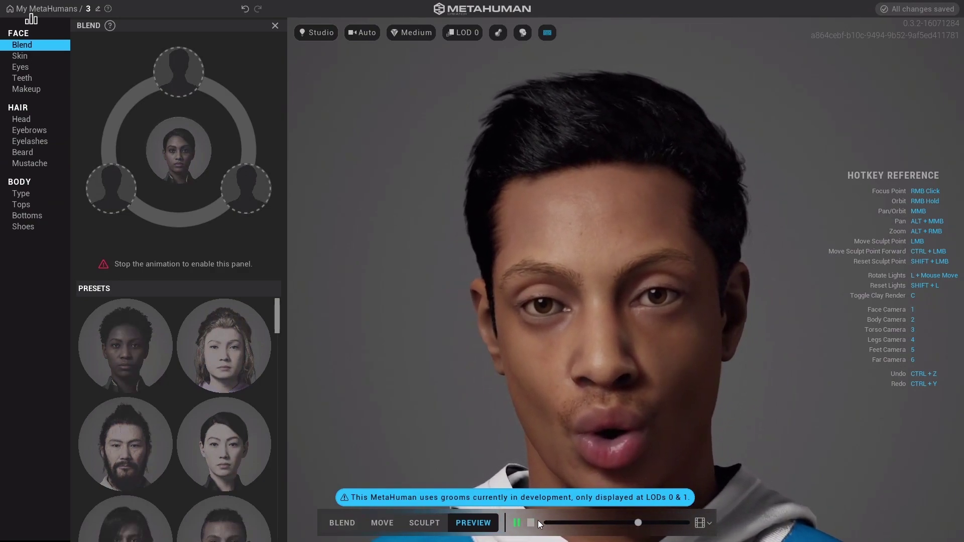
Pause the facial animation preview and return to the My MetaHumans list
{"action": "left_click", "coordinate": [518, 523]}
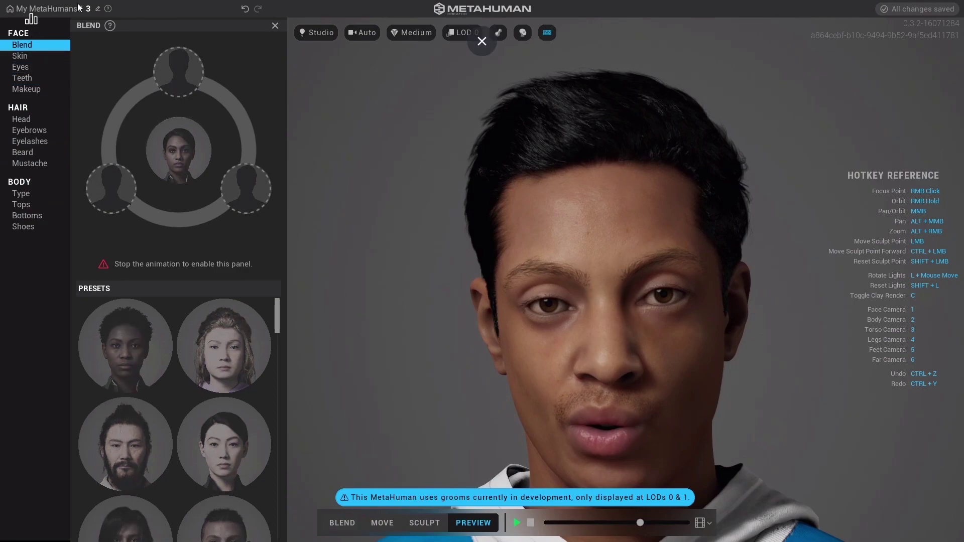
{"action": "left_click", "coordinate": [46, 13]}
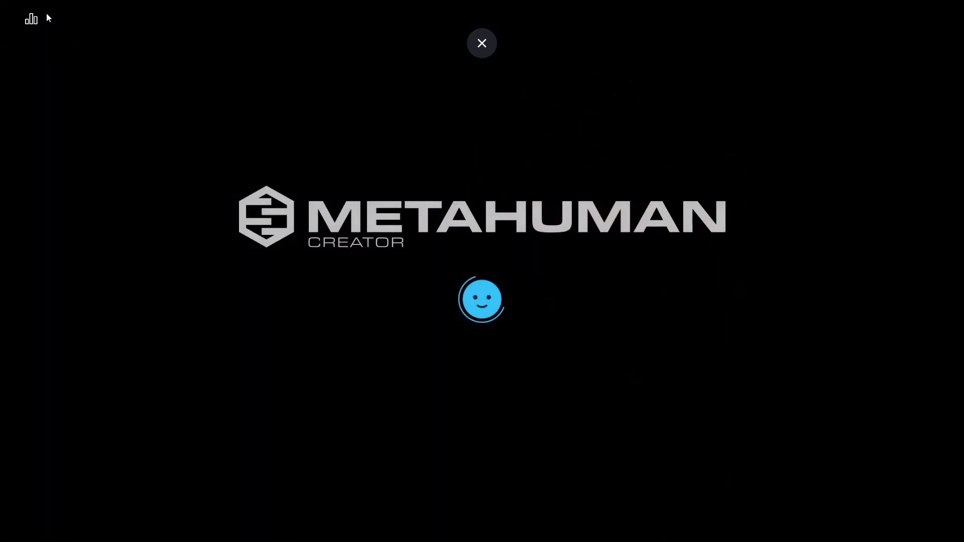